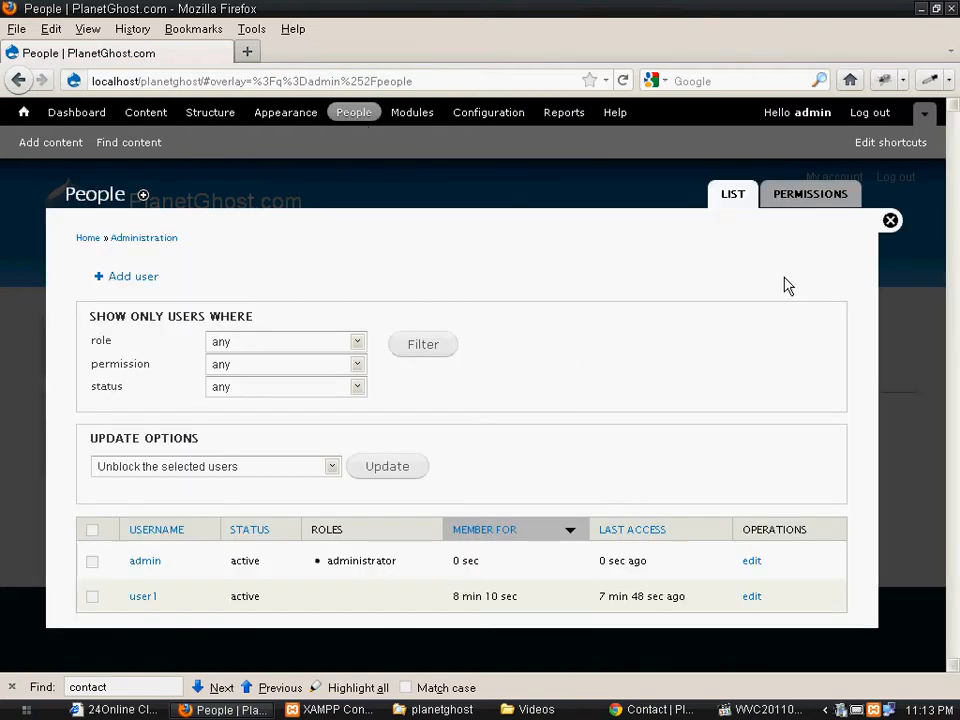
- Open the Permissions tab and highlight the anonymous, authenticated and administrator role columns
click(799, 197)
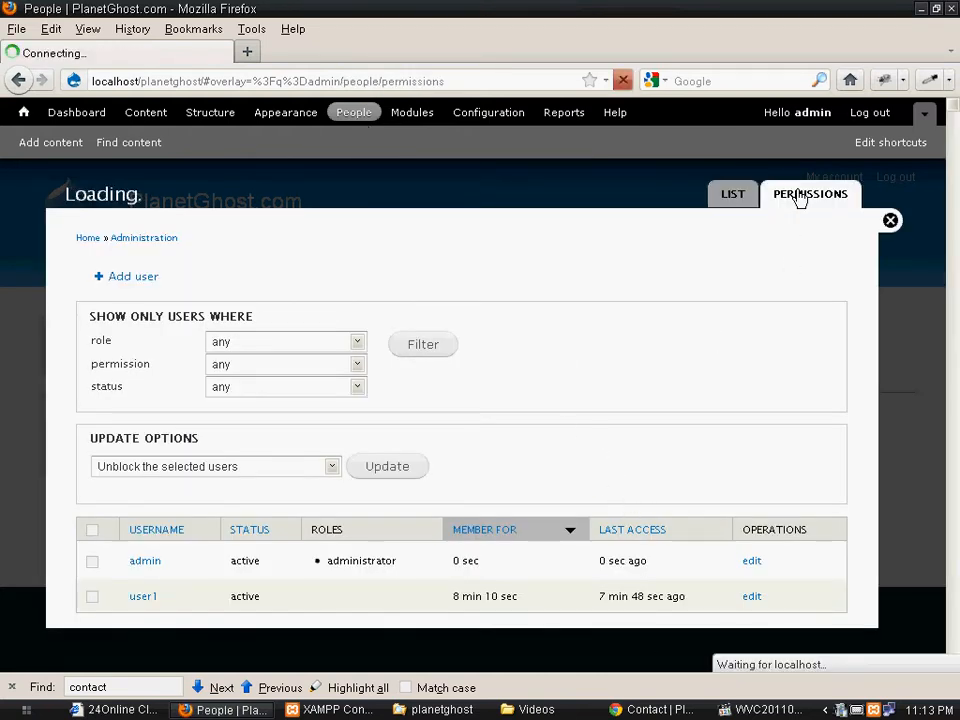
drag(556, 399, 604, 420)
drag(656, 398, 712, 425)
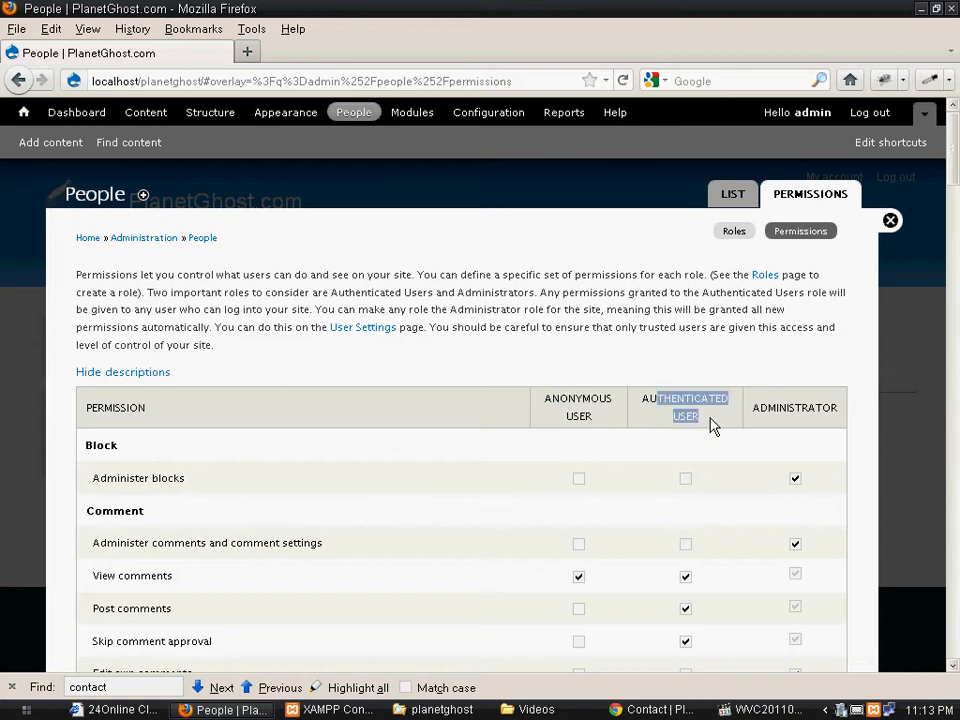
drag(767, 403, 846, 424)
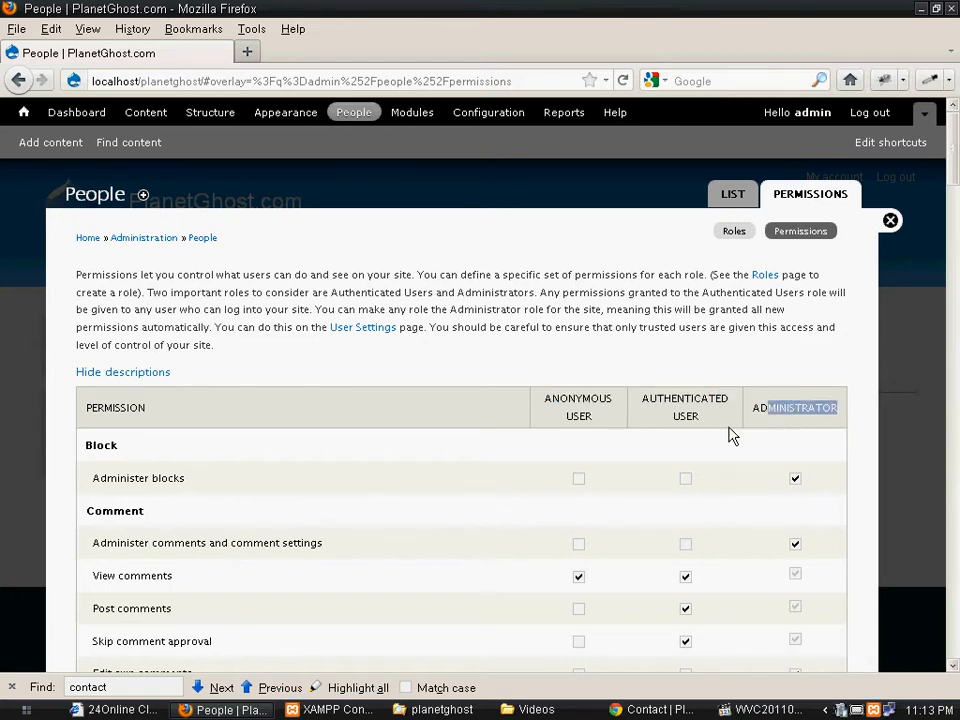
drag(758, 408, 824, 405)
scroll(620, 434, down, 3)
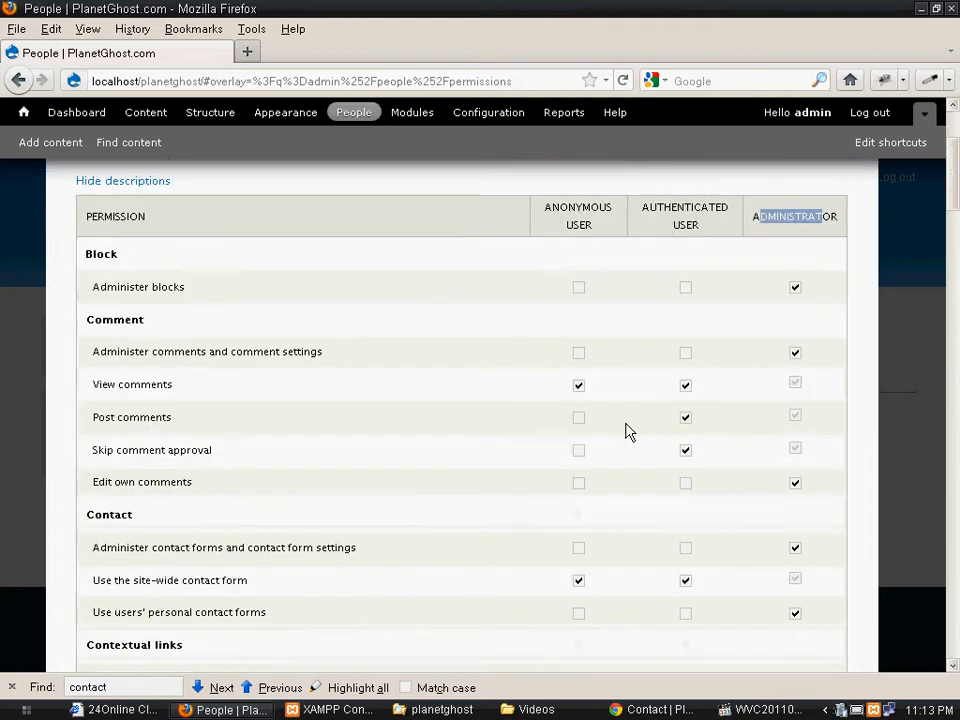
drag(663, 207, 690, 226)
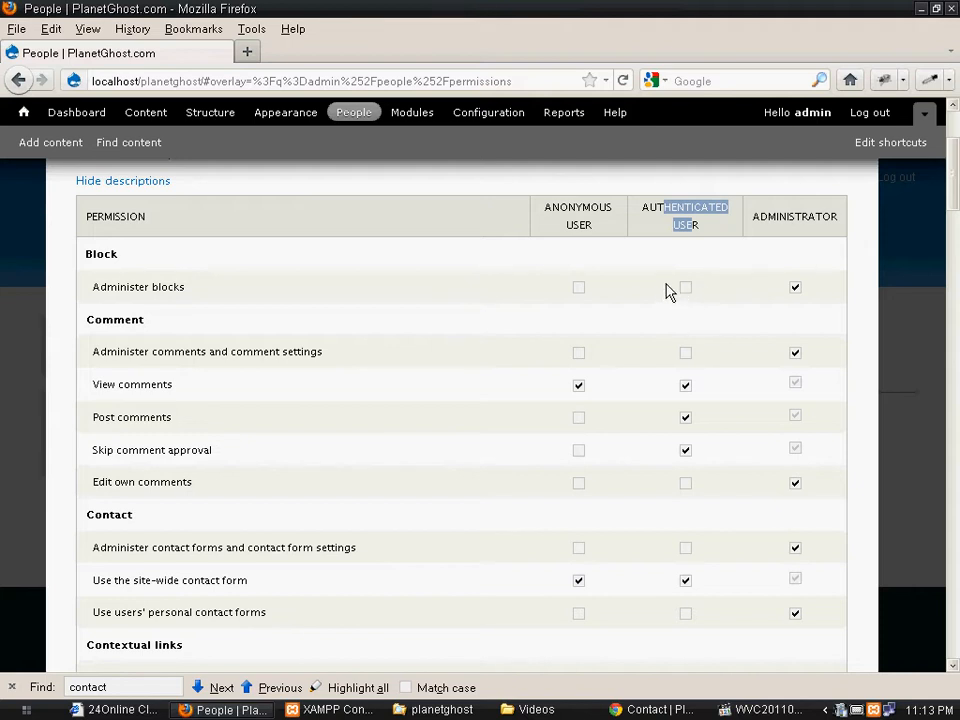
scroll(670, 291, up, 2)
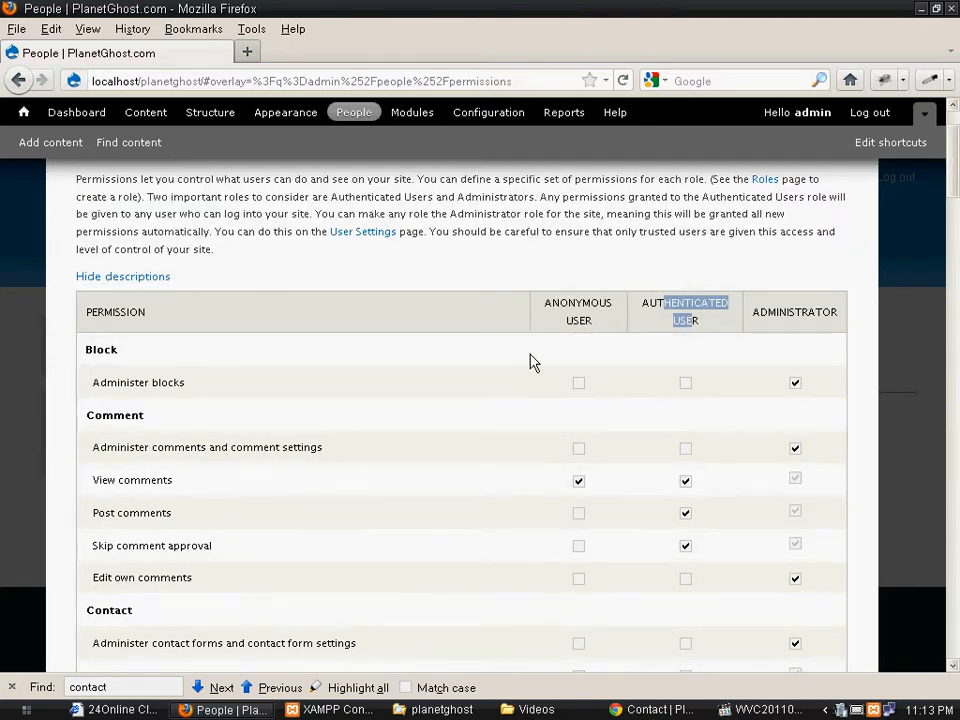
scroll(517, 362, up, 2)
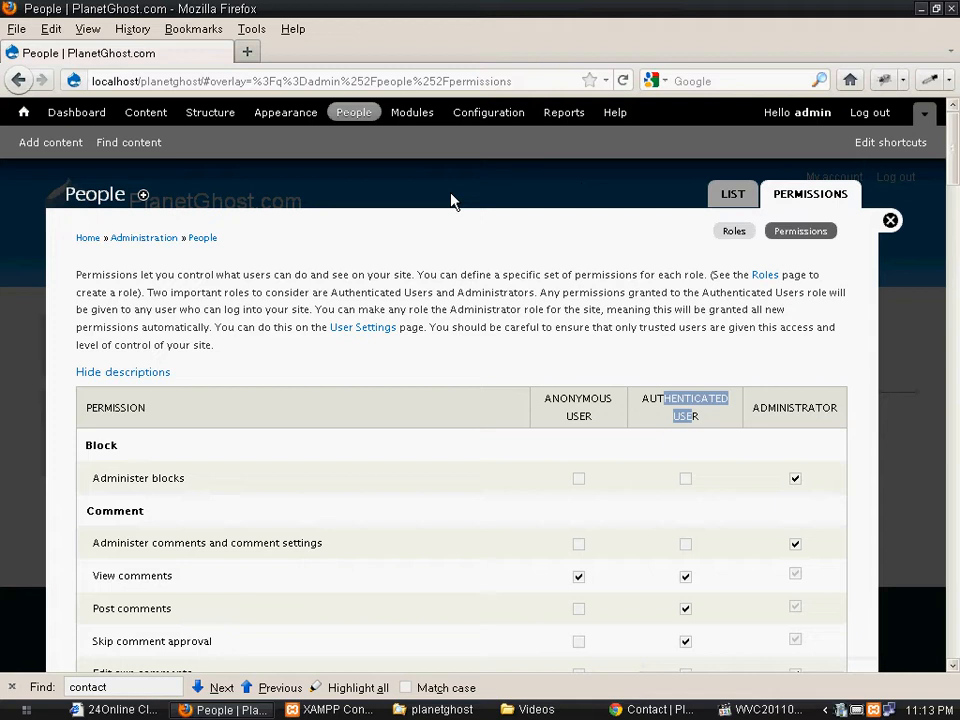
- Open the User Settings page and scan its options
click(363, 328)
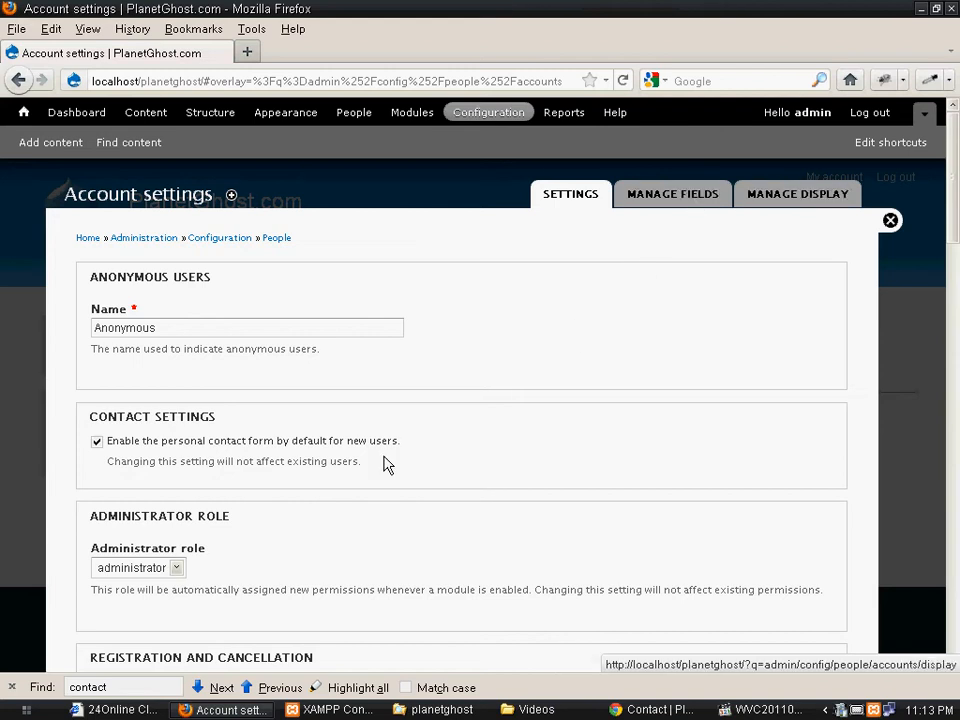
scroll(388, 465, down, 10)
scroll(452, 481, up, 10)
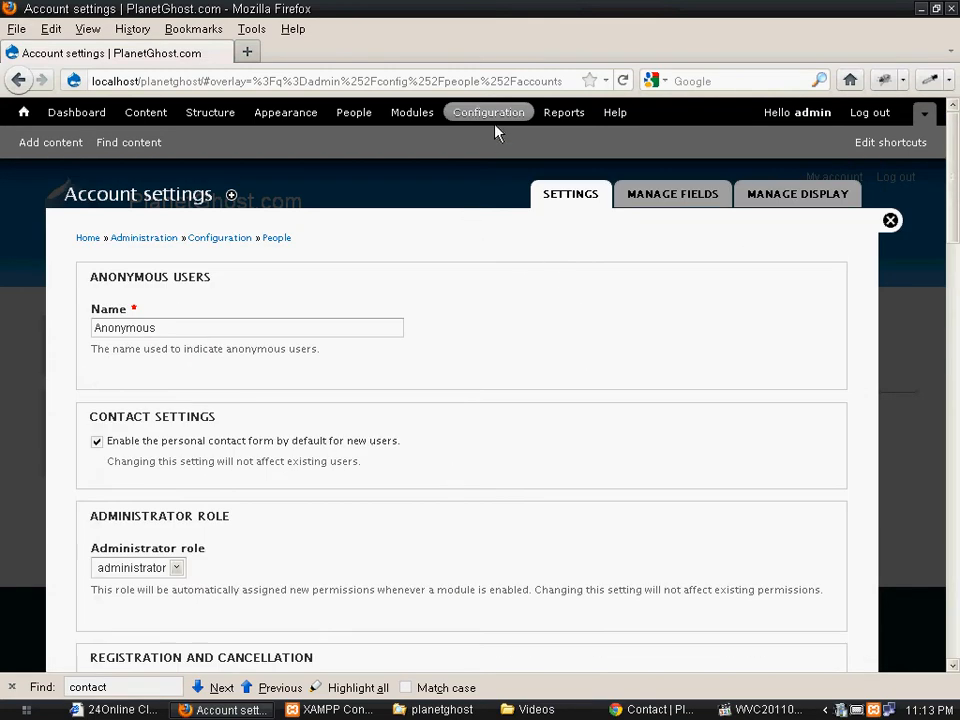
- Reopen Account settings from Configuration, review down to the welcome e-mails, then return to Administration
click(496, 115)
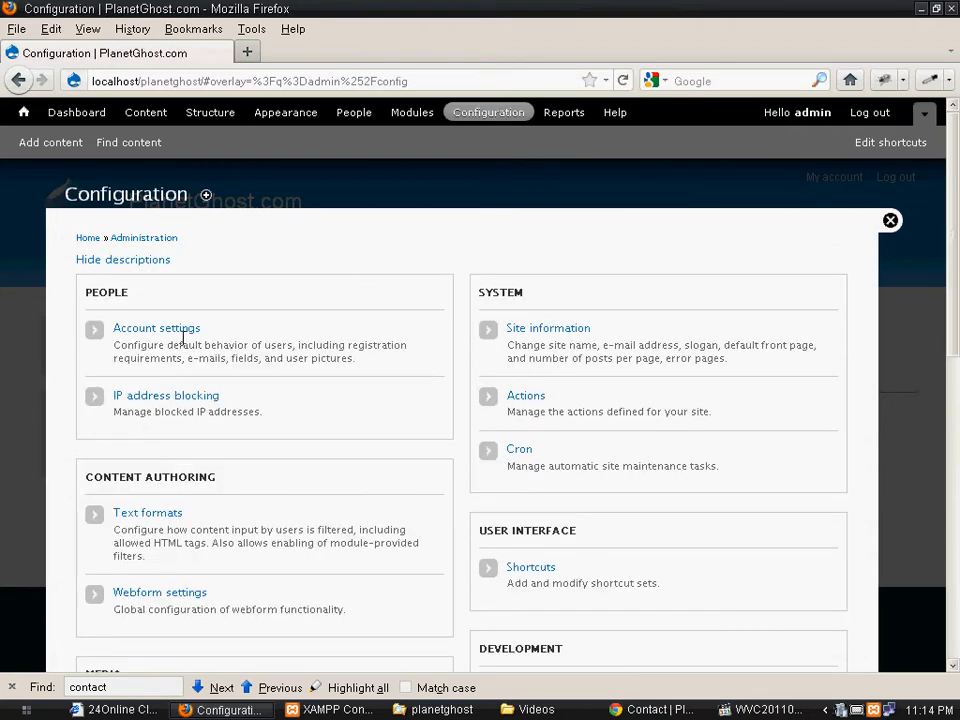
click(170, 337)
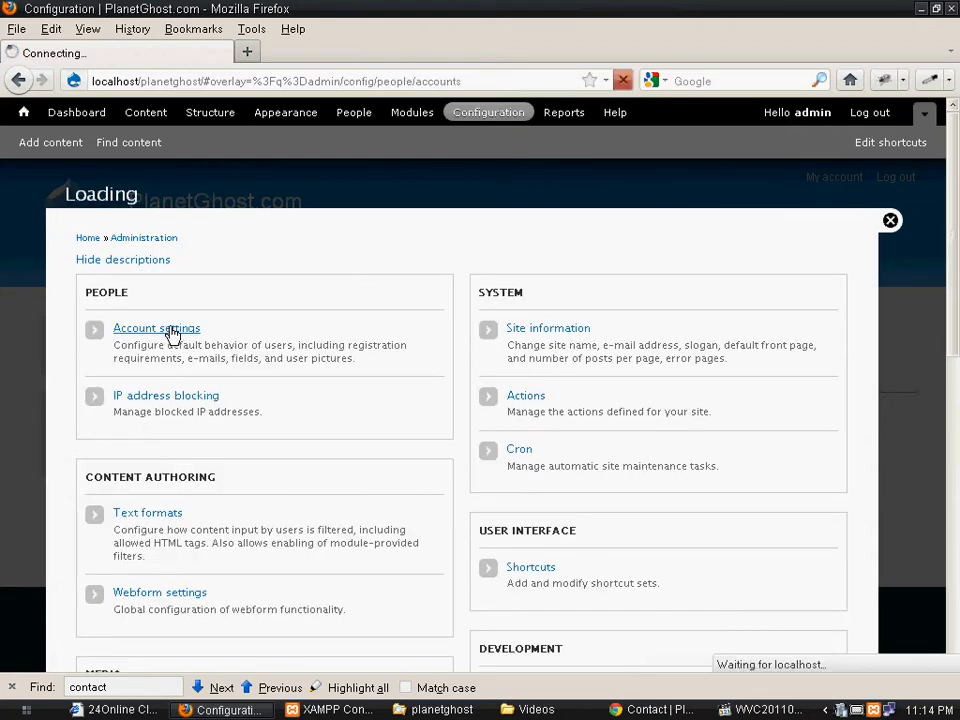
scroll(396, 425, down, 20)
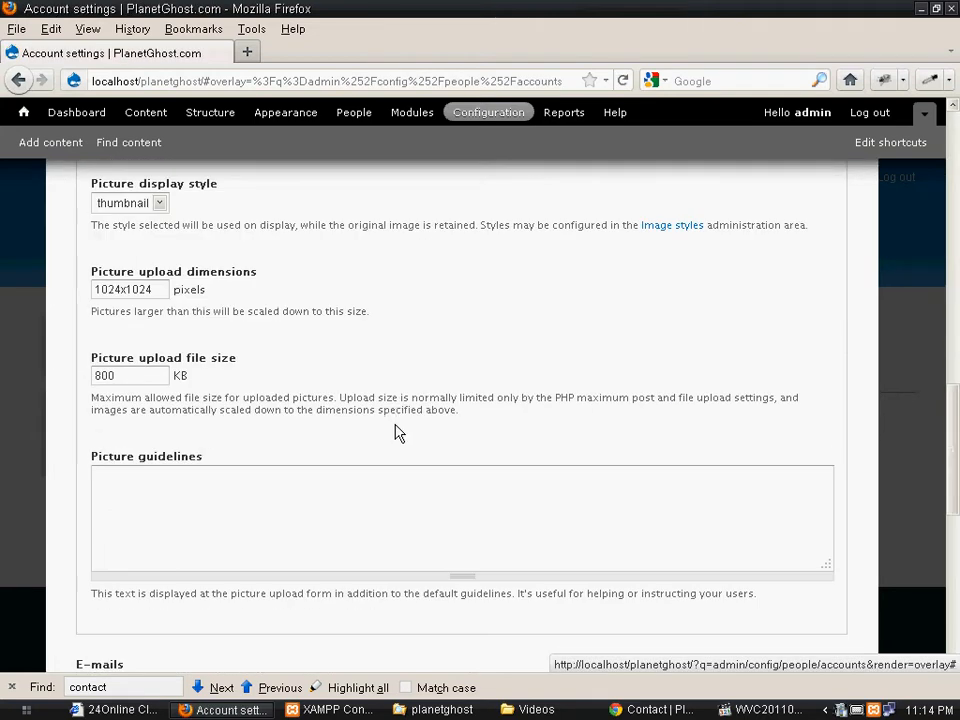
scroll(396, 432, down, 10)
scroll(454, 466, up, 3)
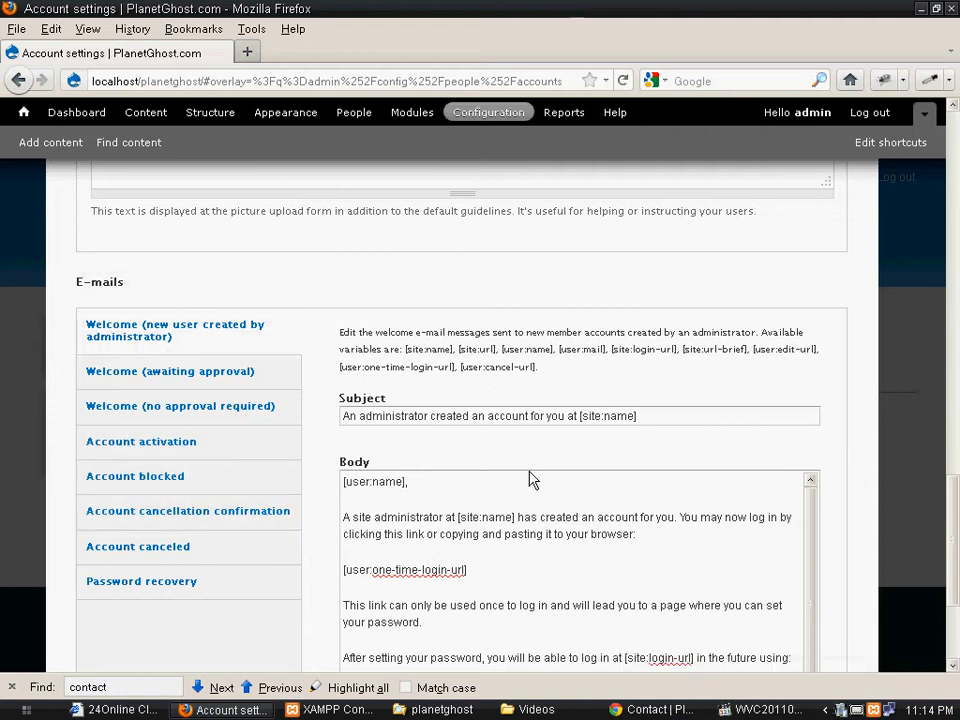
scroll(577, 472, up, 15)
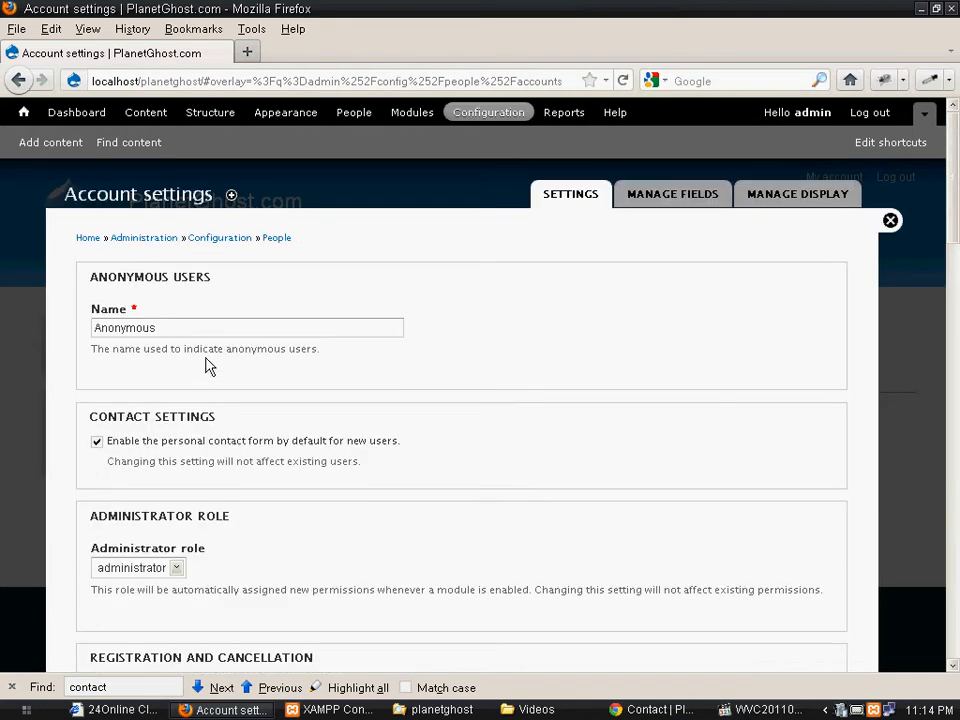
click(152, 240)
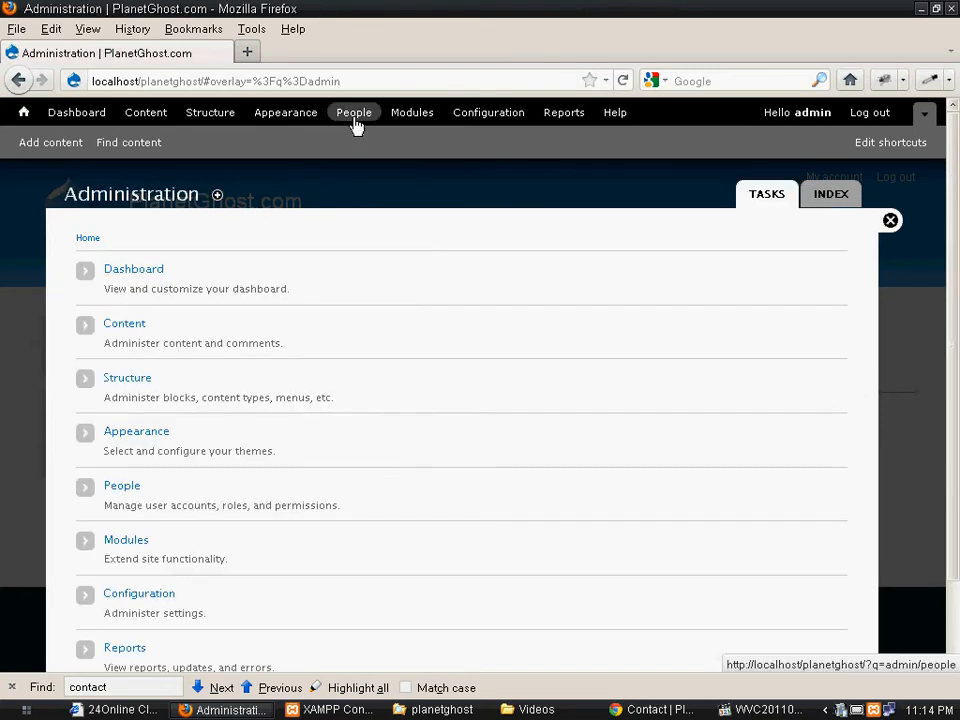
- Go to People and open its Permissions table
click(354, 113)
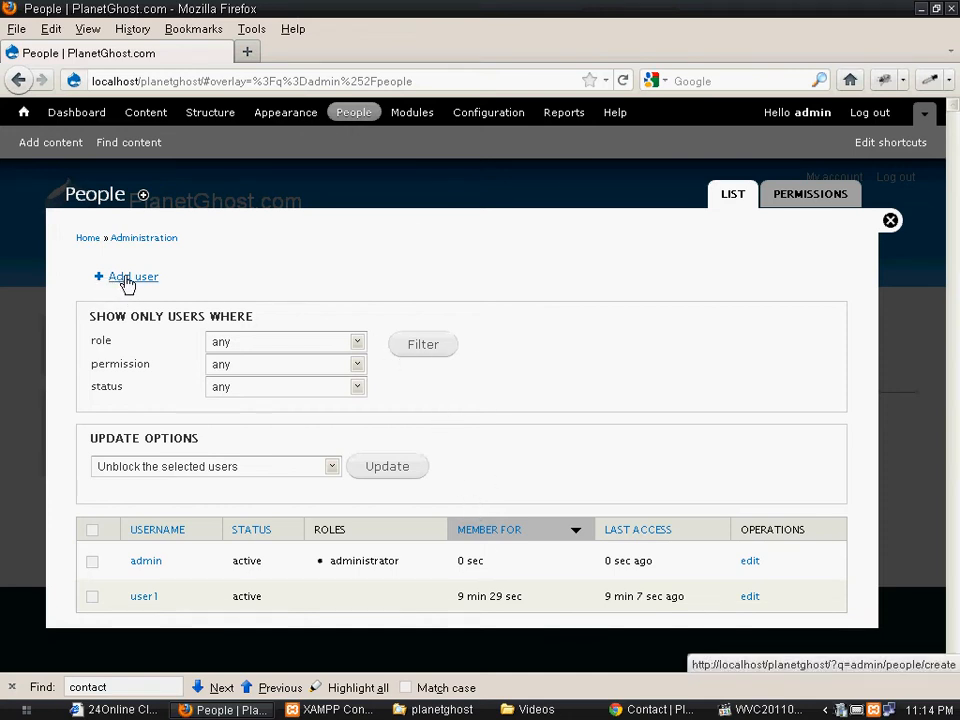
click(825, 207)
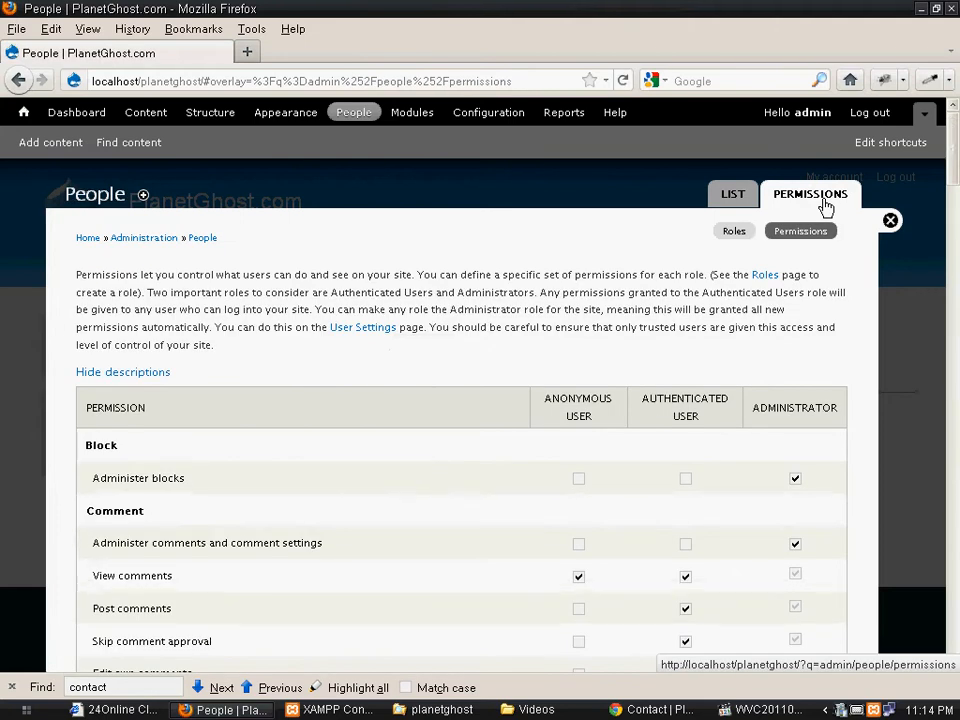
- Add a role named Editor on the Roles page
click(734, 231)
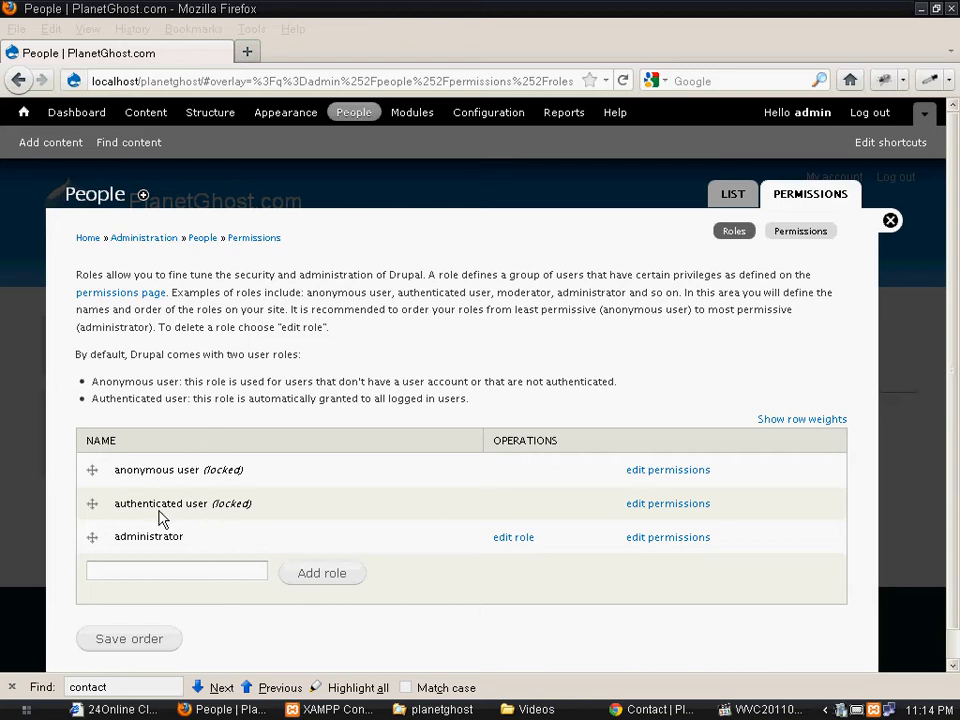
click(210, 568)
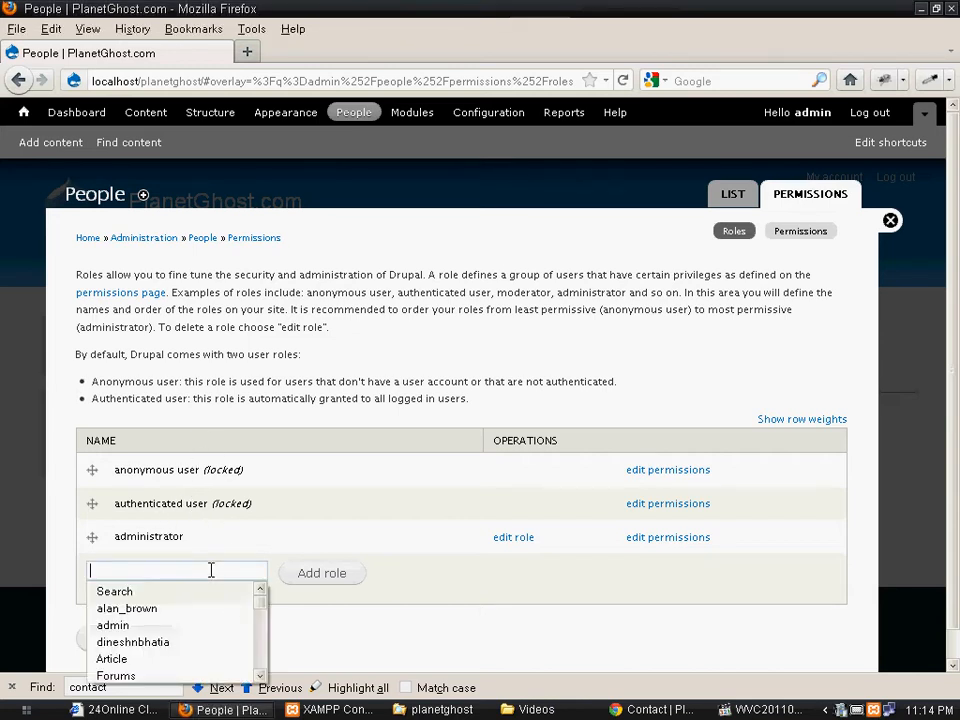
text(Editor)
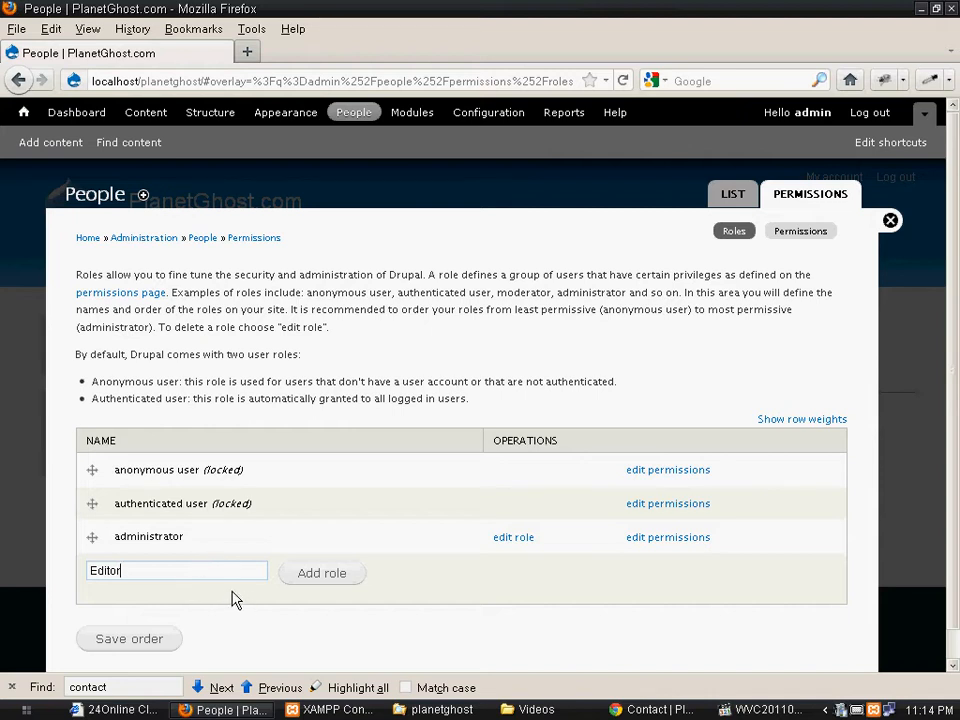
click(326, 578)
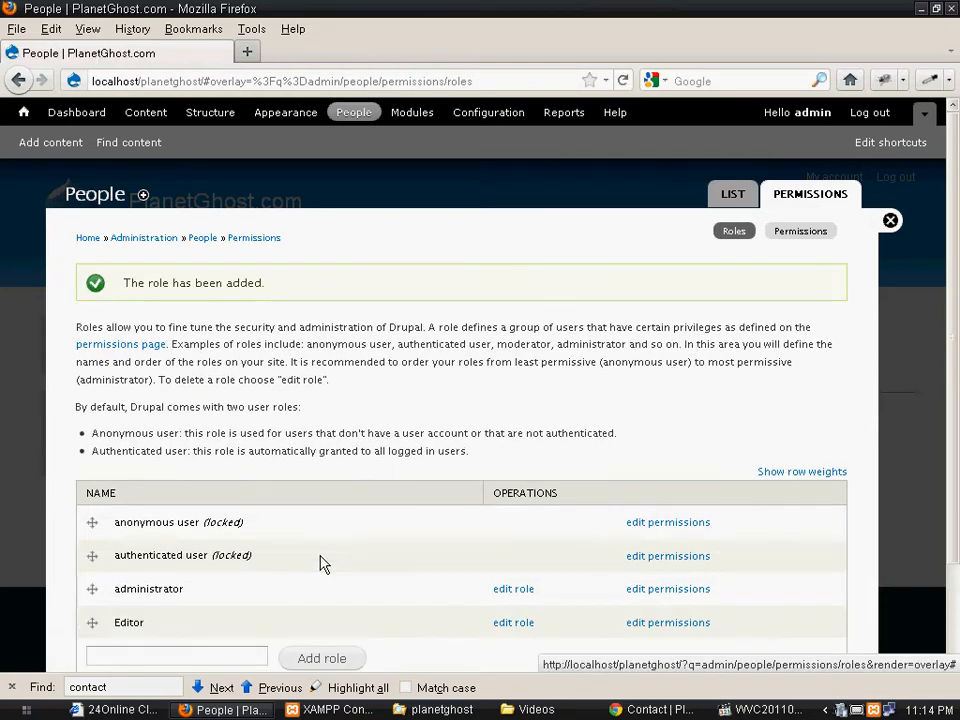
scroll(335, 573, down, 2)
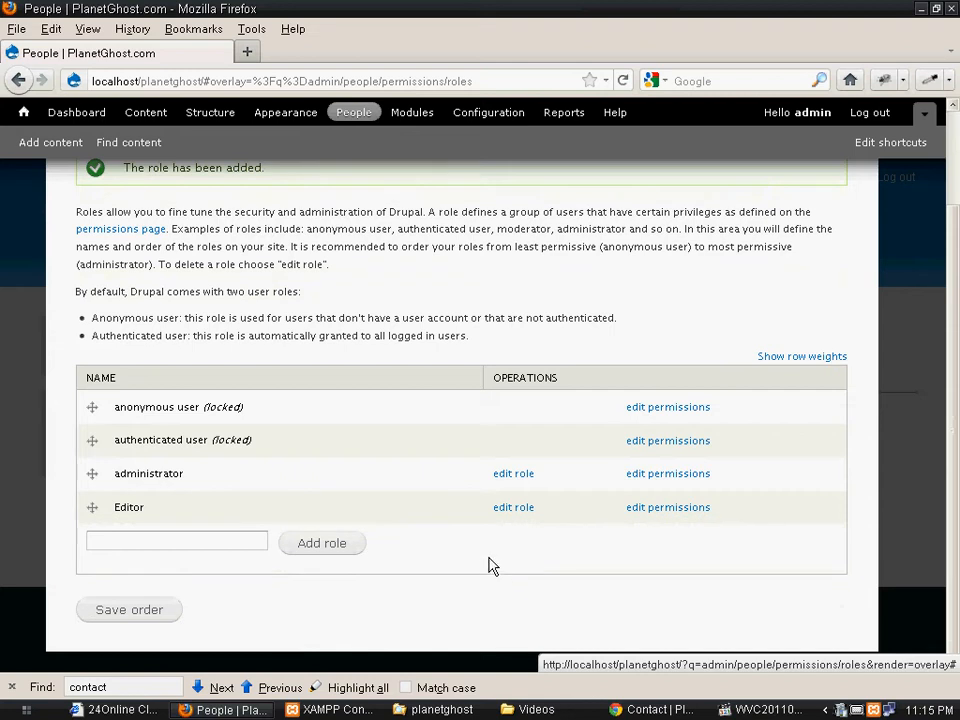
scroll(435, 527, up, 2)
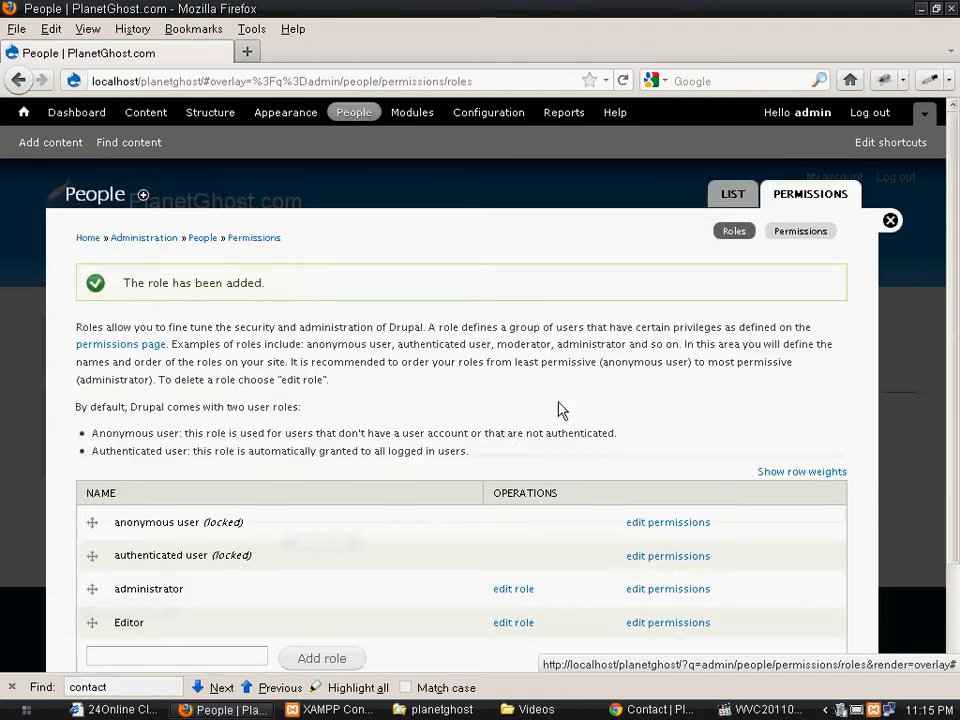
click(800, 232)
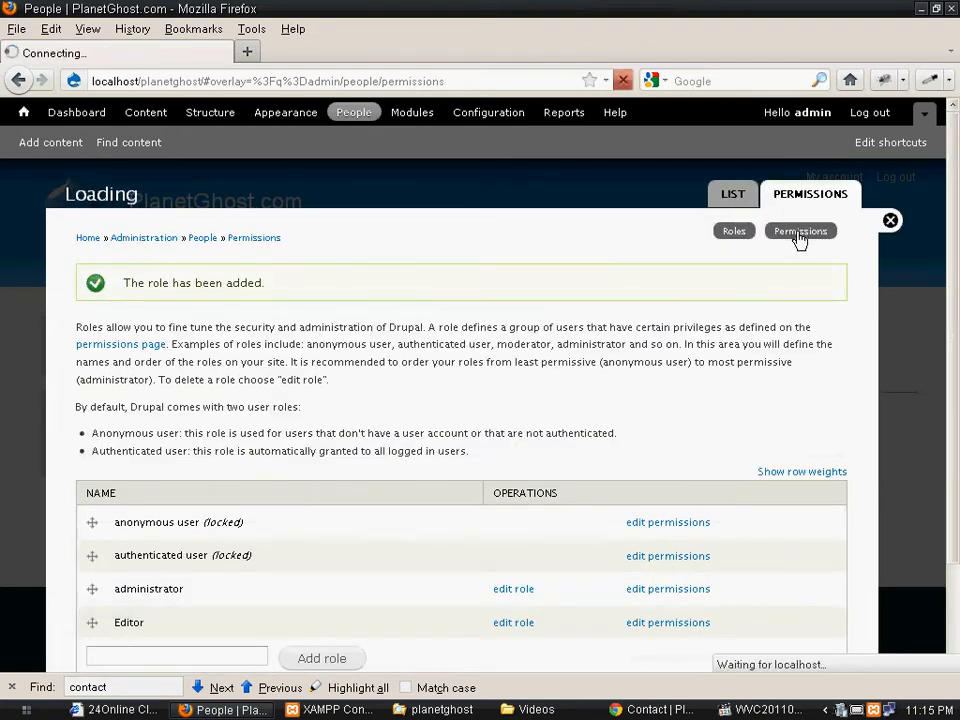
scroll(560, 385, down, 1)
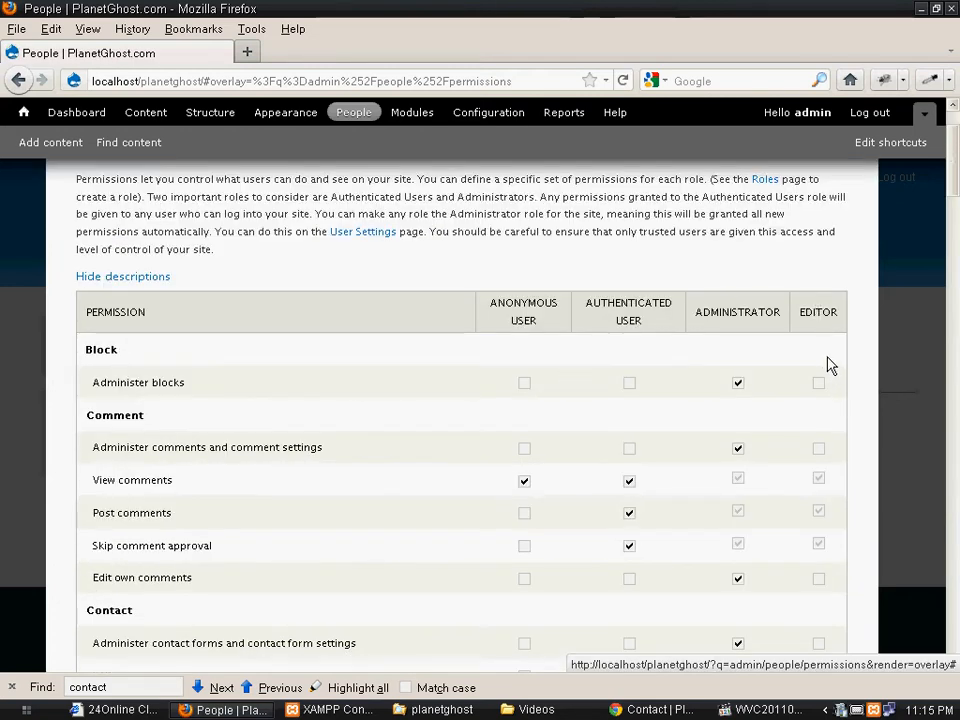
scroll(830, 362, down, 3)
scroll(830, 355, down, 15)
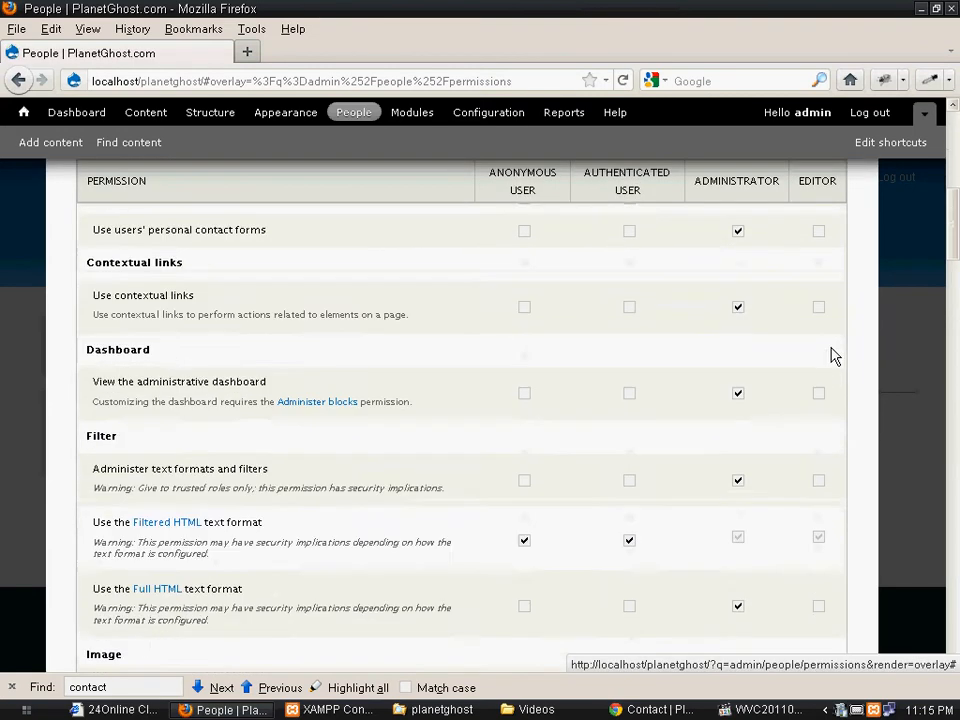
scroll(827, 470, down, 2)
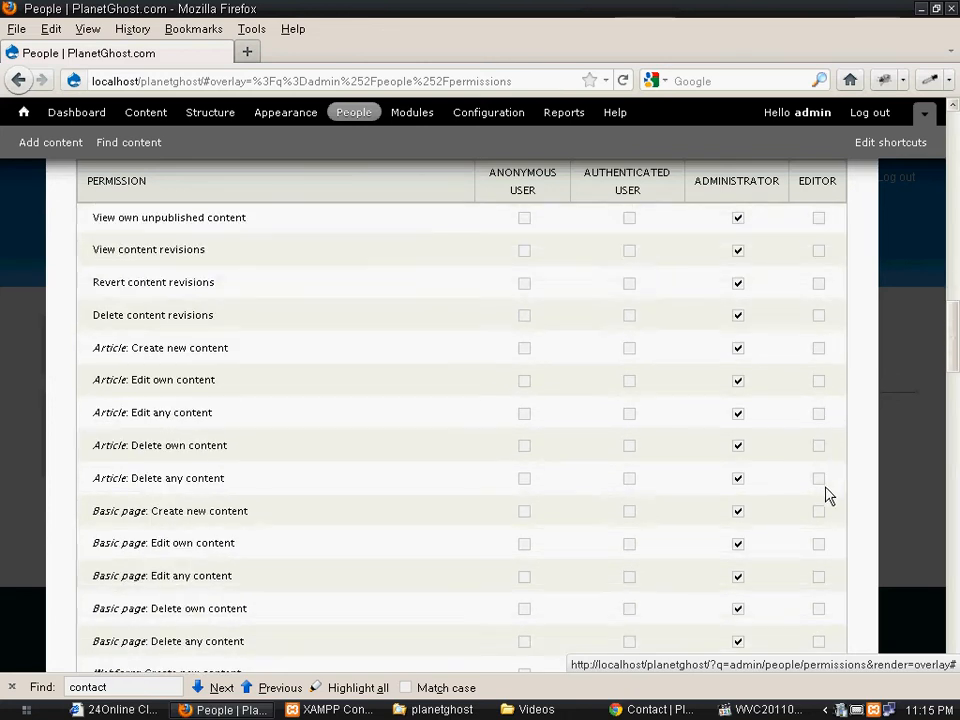
scroll(808, 462, up, 12)
scroll(806, 476, up, 3)
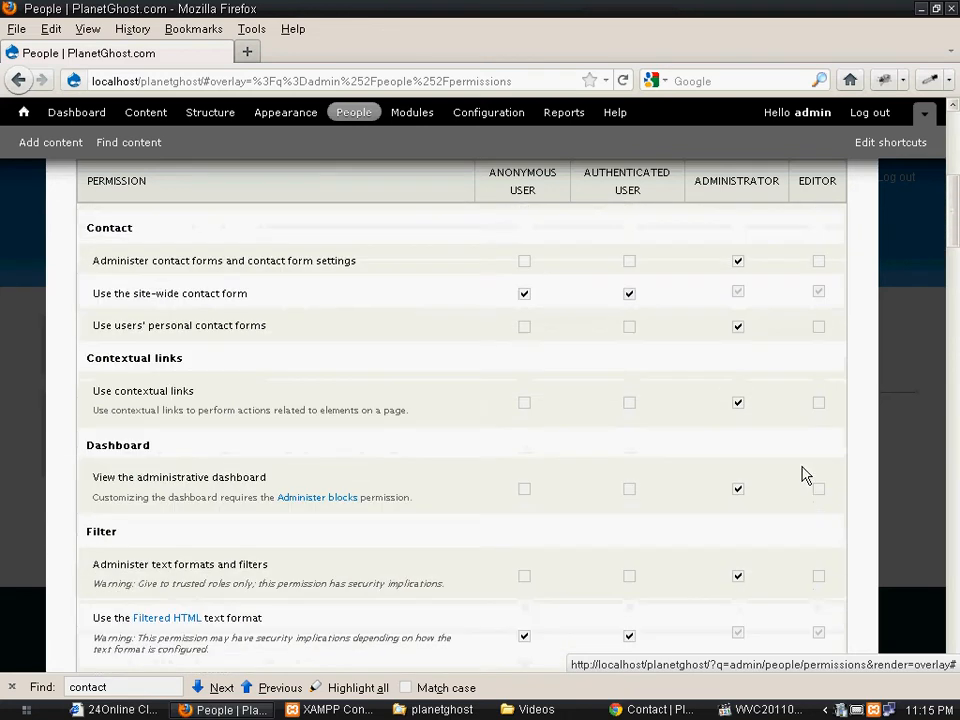
scroll(790, 320, up, 5)
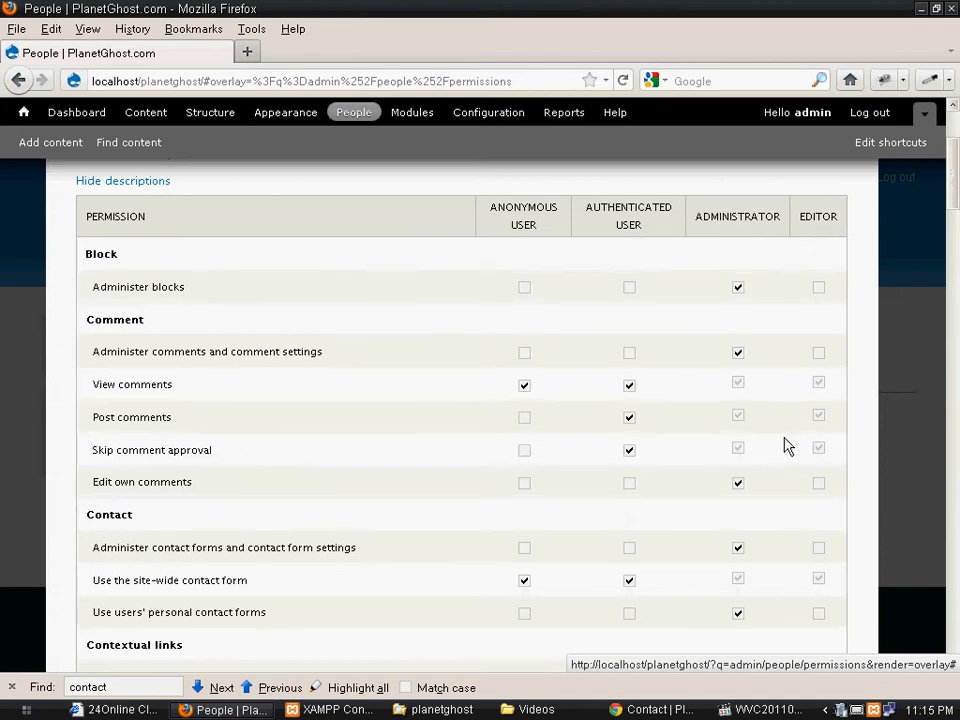
scroll(788, 440, down, 6)
scroll(790, 438, down, 6)
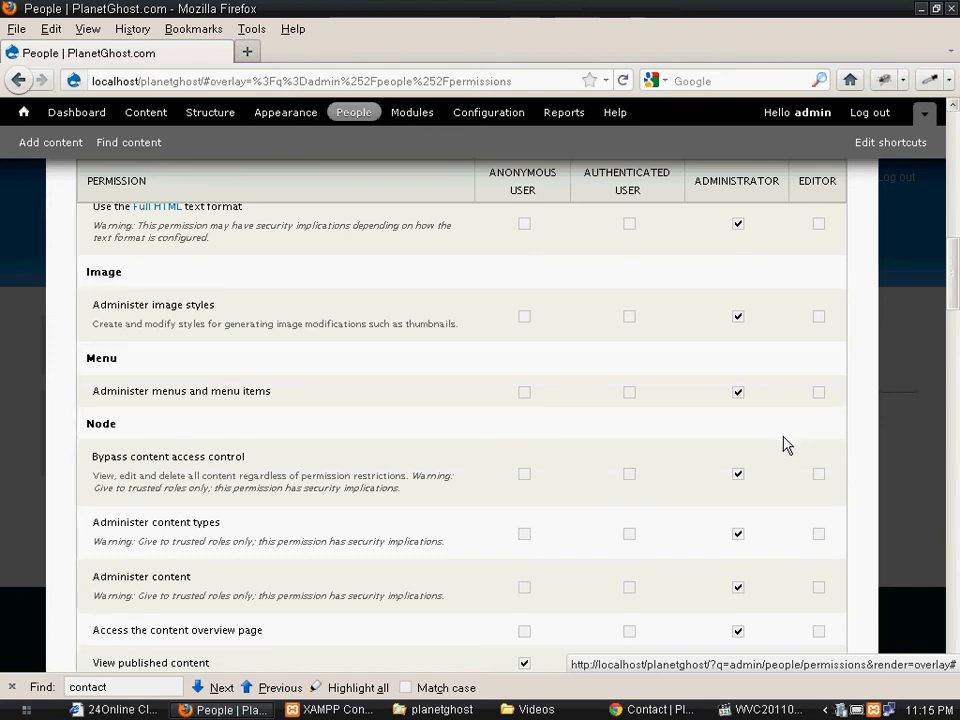
scroll(786, 442, up, 12)
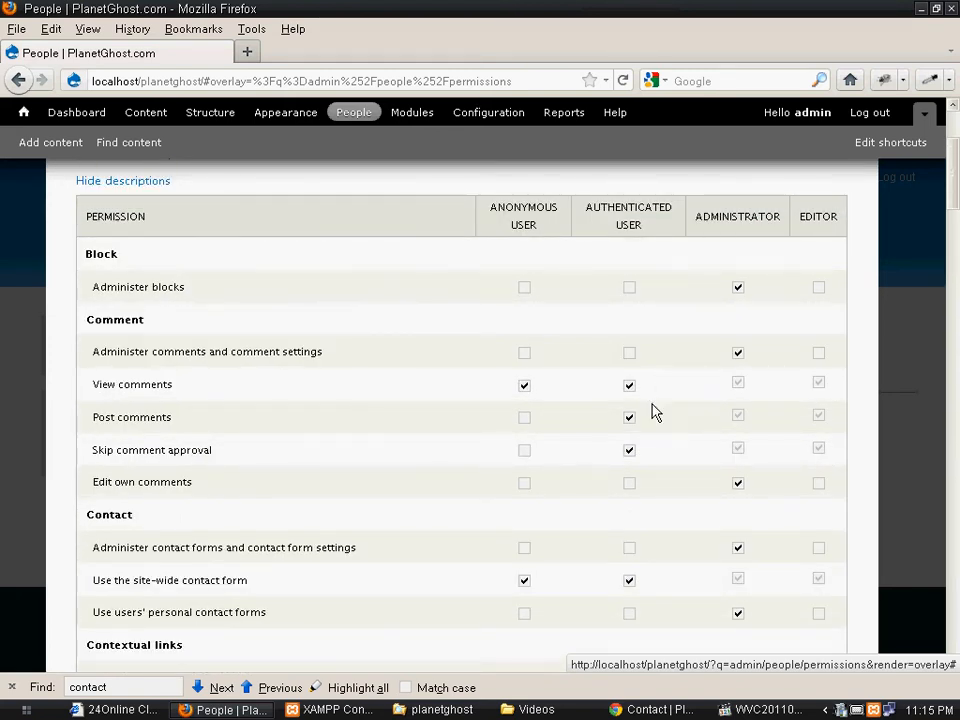
scroll(688, 456, down, 10)
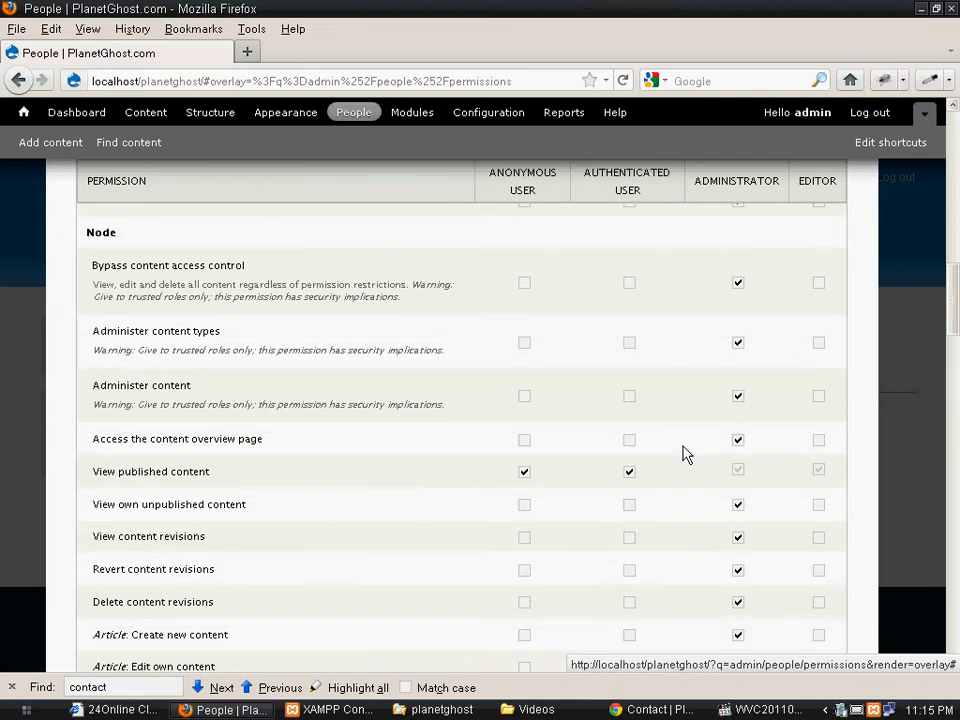
scroll(688, 453, up, 5)
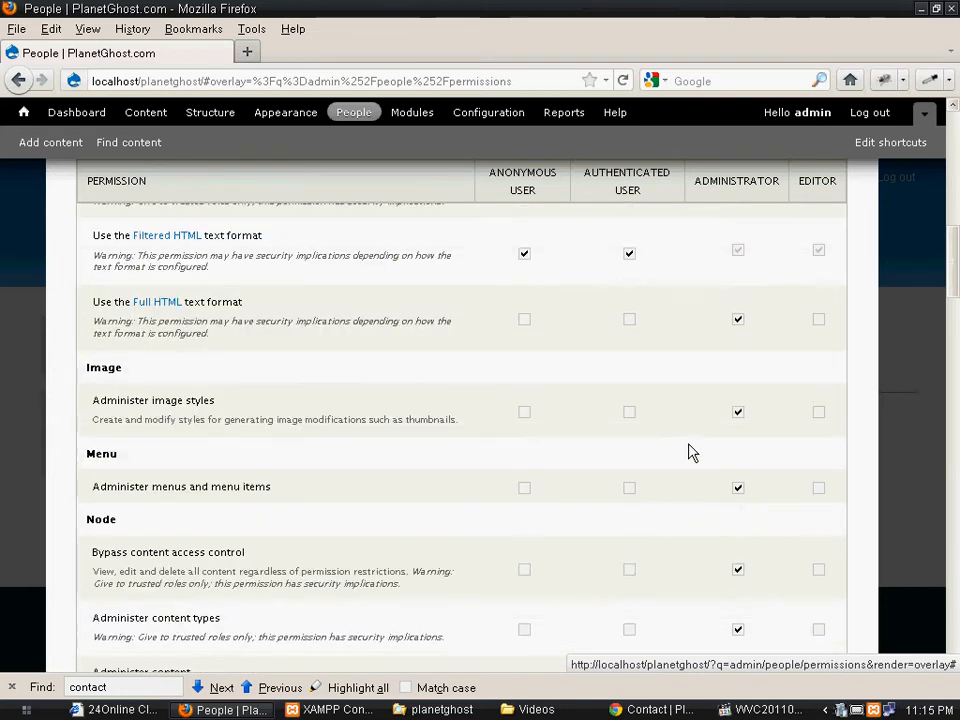
scroll(688, 453, down, 5)
scroll(688, 454, down, 2)
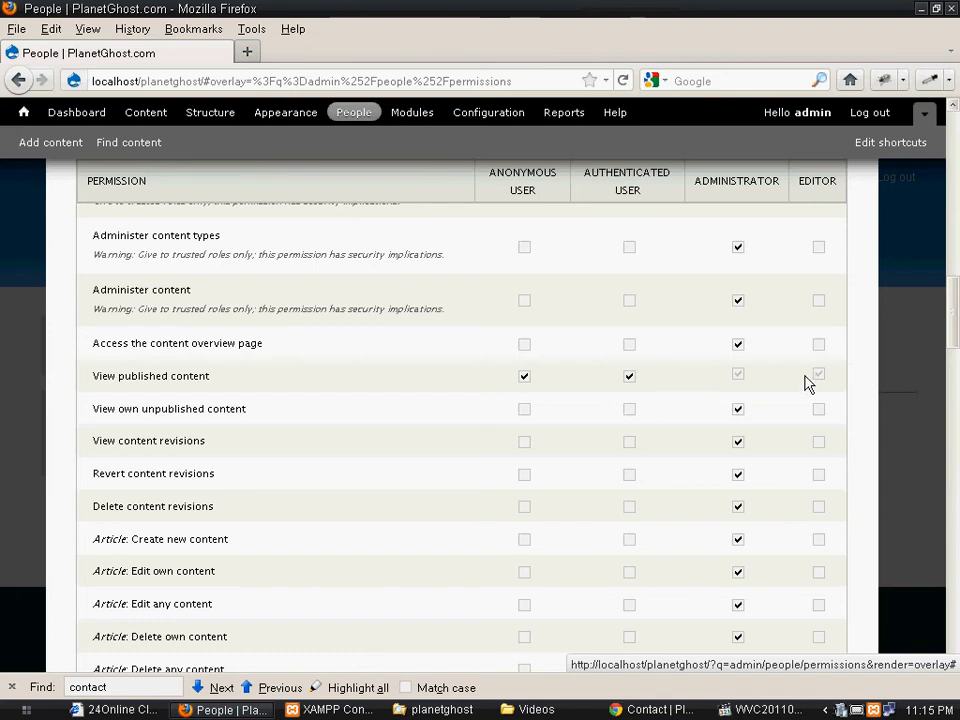
scroll(806, 386, down, 15)
scroll(767, 413, down, 6)
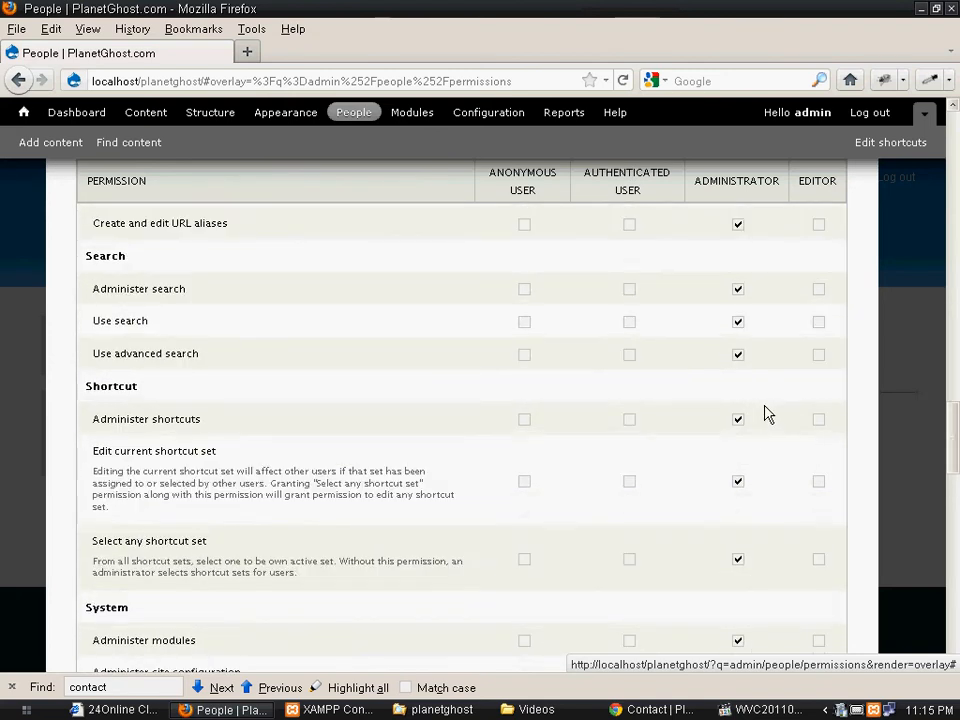
scroll(767, 413, up, 10)
scroll(767, 413, up, 2)
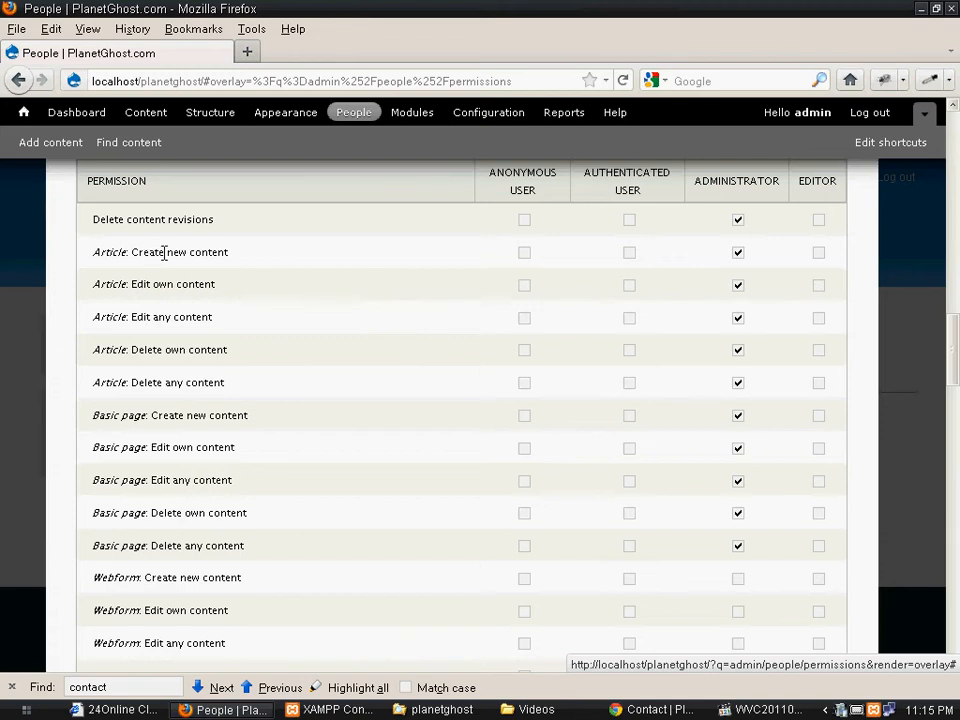
- Give Editor the Article create, delete-own and edit-own permissions, then save
click(817, 254)
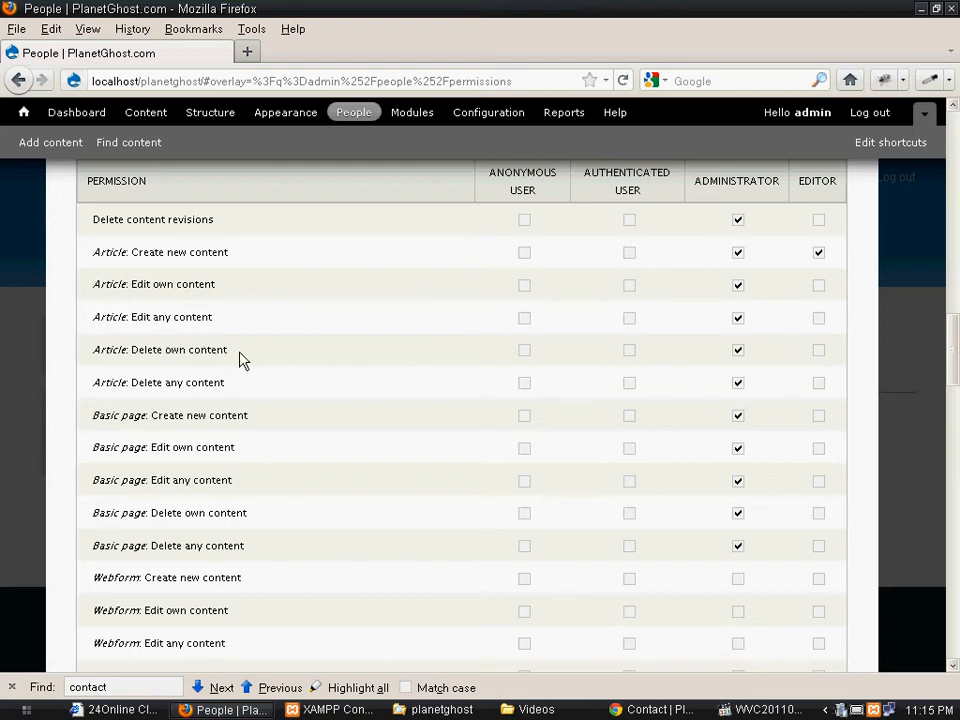
drag(145, 350, 399, 371)
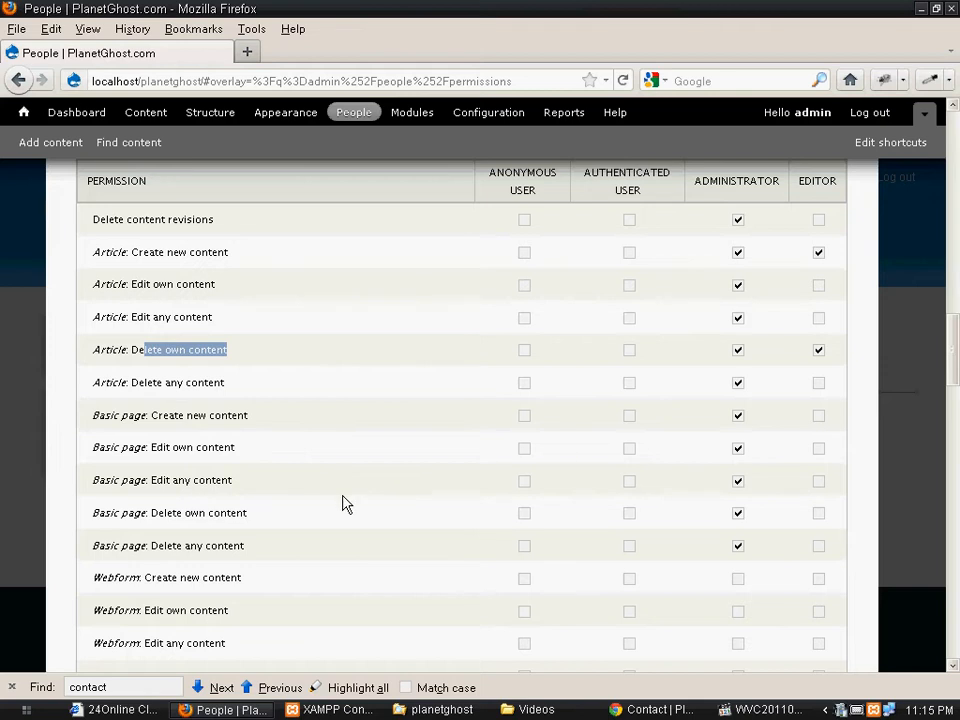
scroll(341, 499, down, 2)
scroll(341, 499, up, 4)
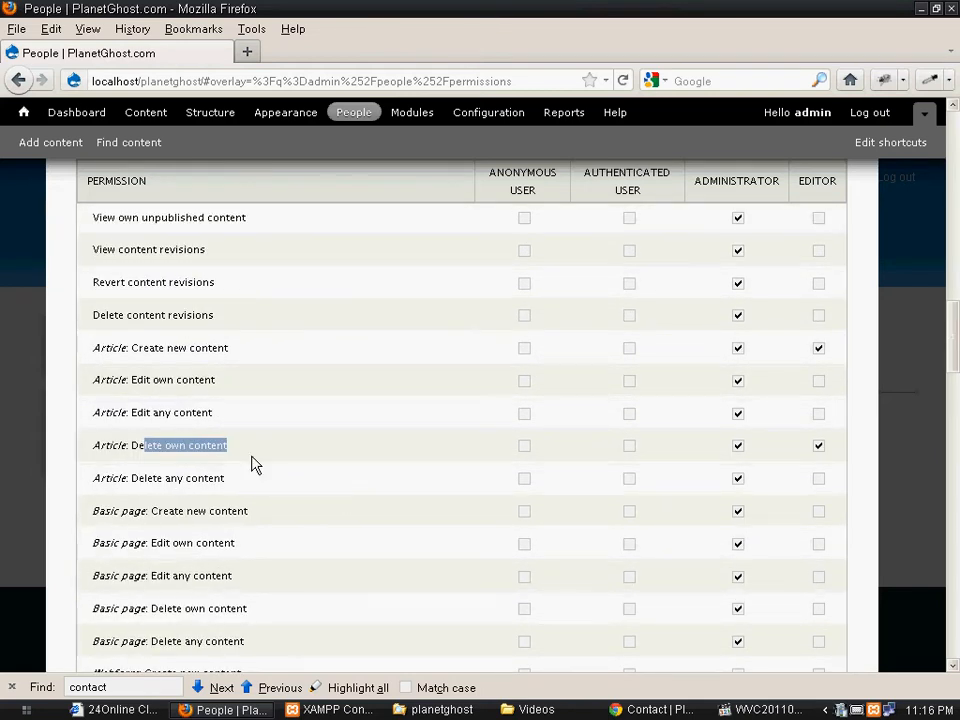
click(819, 384)
scroll(692, 452, down, 20)
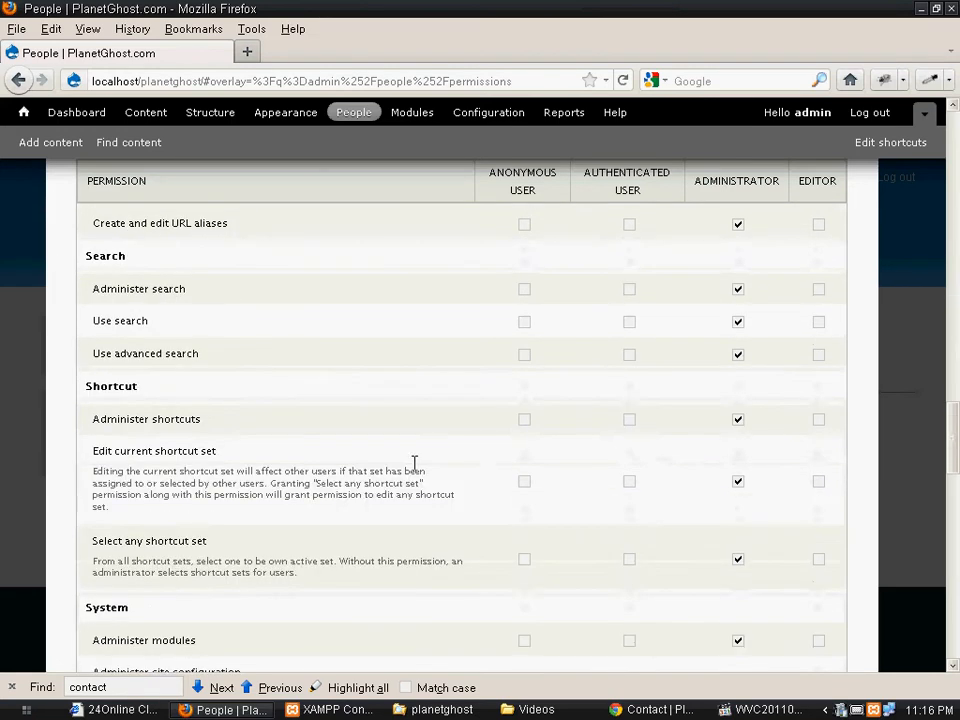
scroll(397, 470, down, 5)
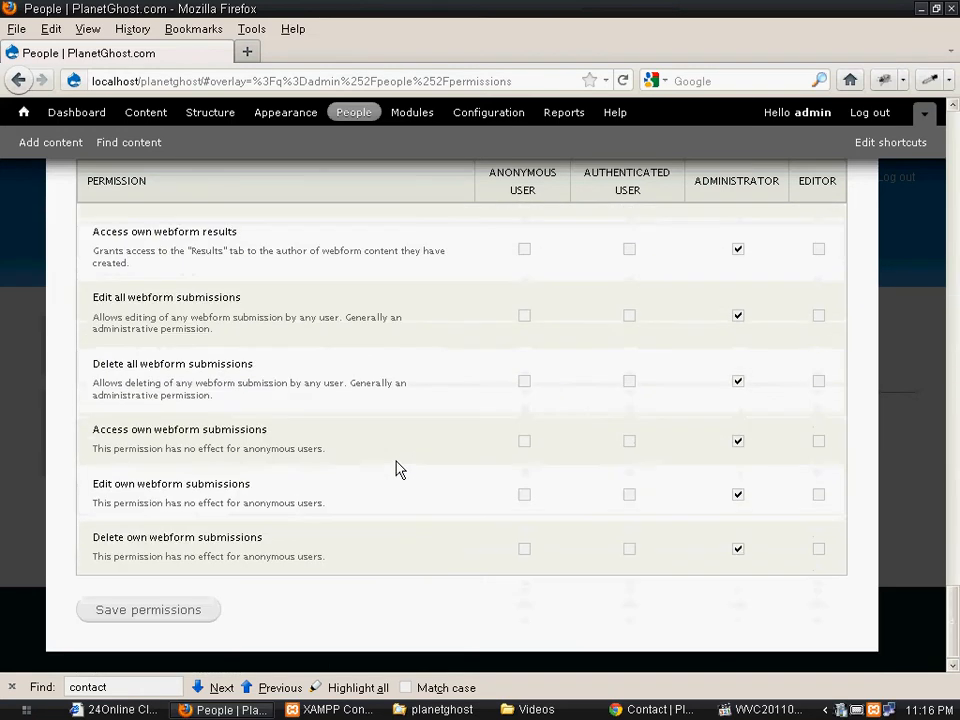
click(180, 612)
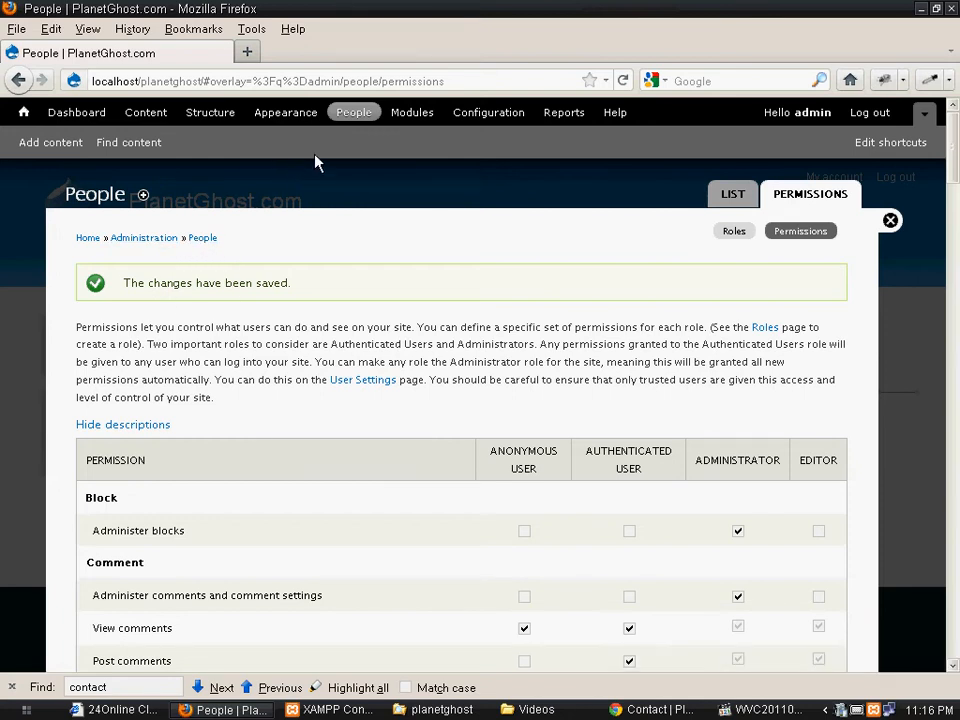
- Open the Add user form and enter user2 as the username
click(360, 117)
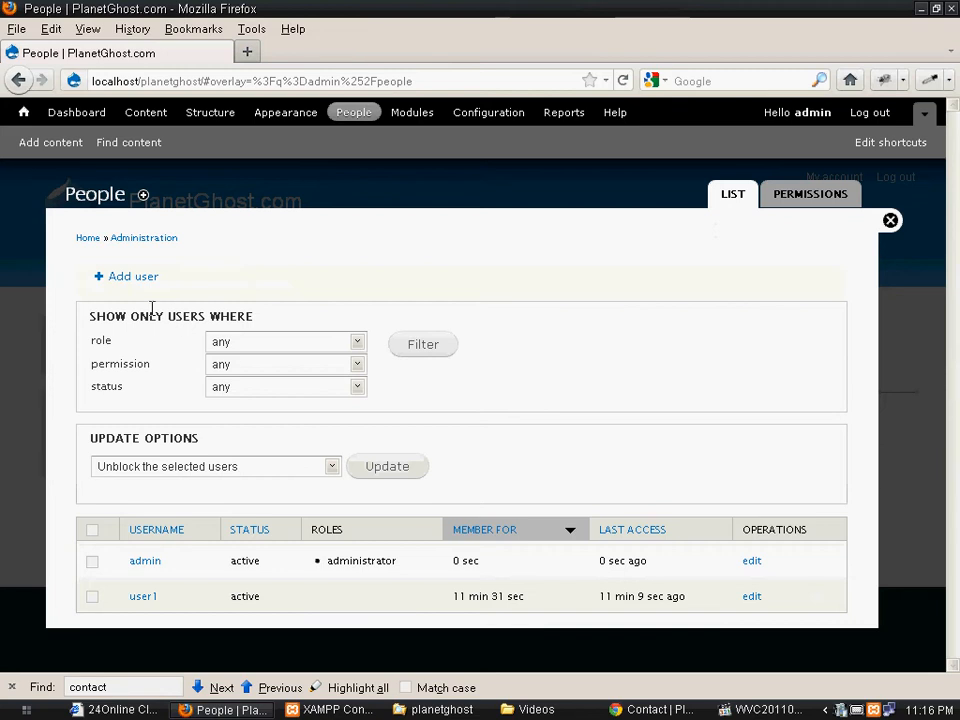
click(120, 282)
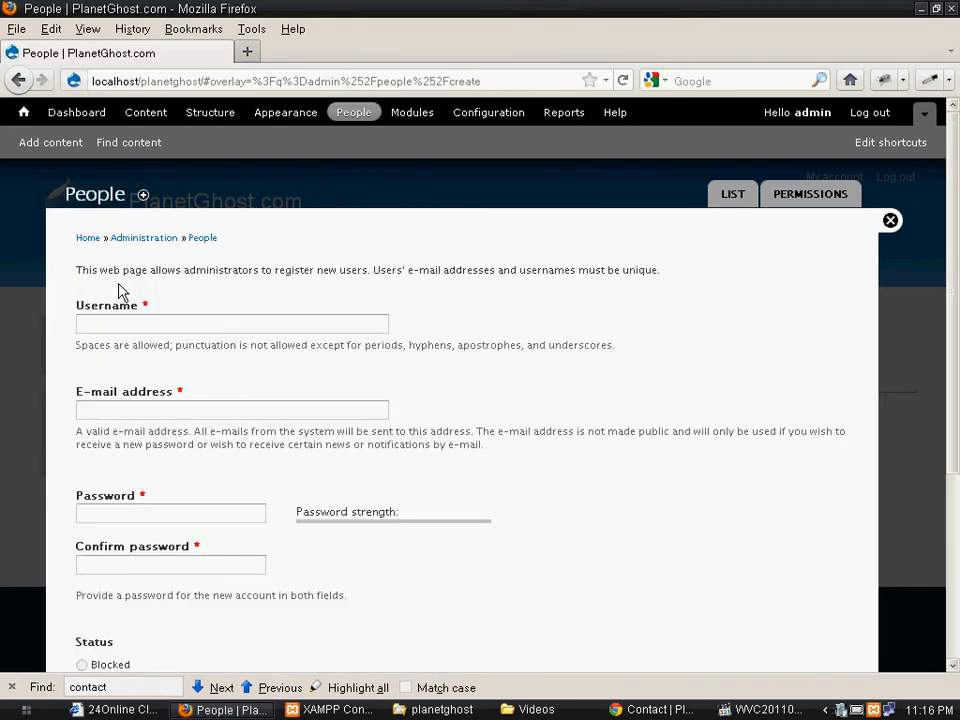
click(130, 317)
click(130, 317)
click(130, 317)
text(user2)
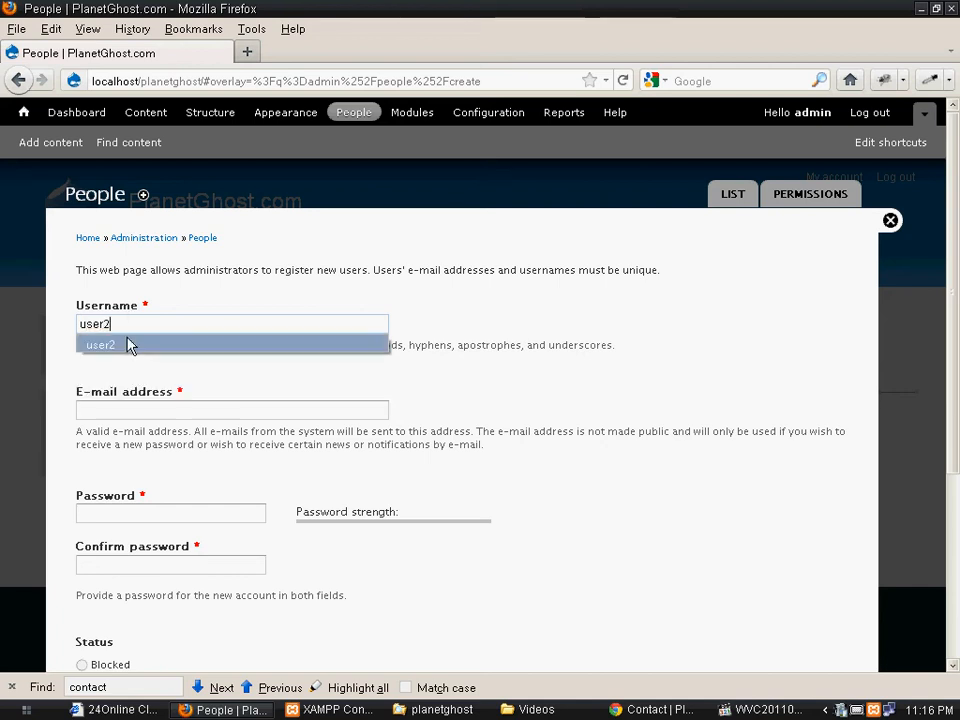
click(128, 344)
- Fill in the account's e-mail address and enter the password in both password fields
click(112, 404)
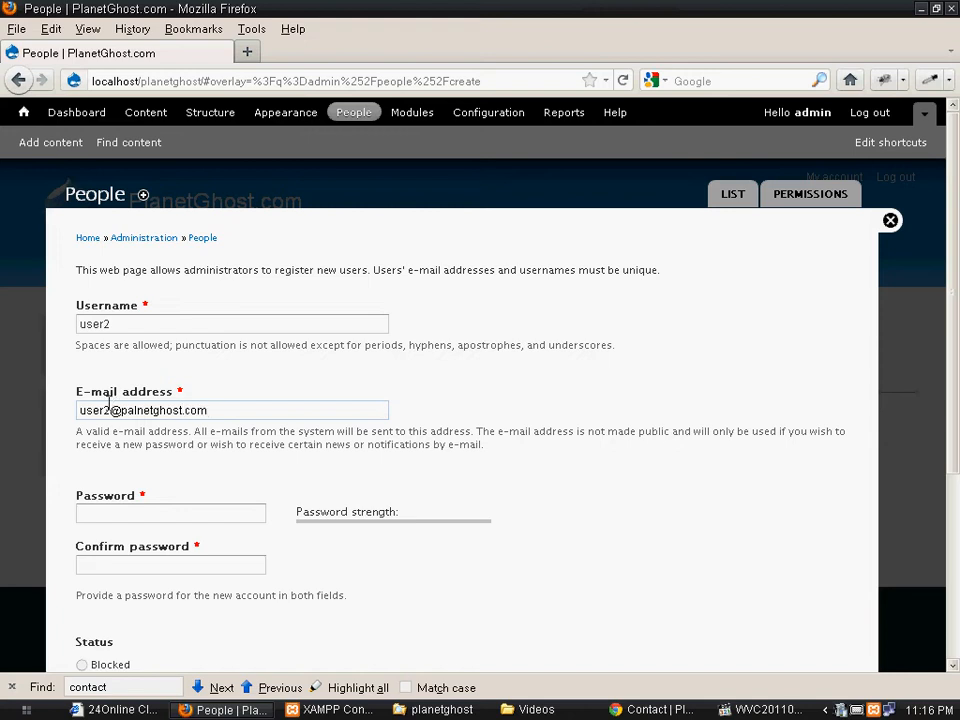
click(122, 510)
text(pser2)
click(162, 563)
text(user)
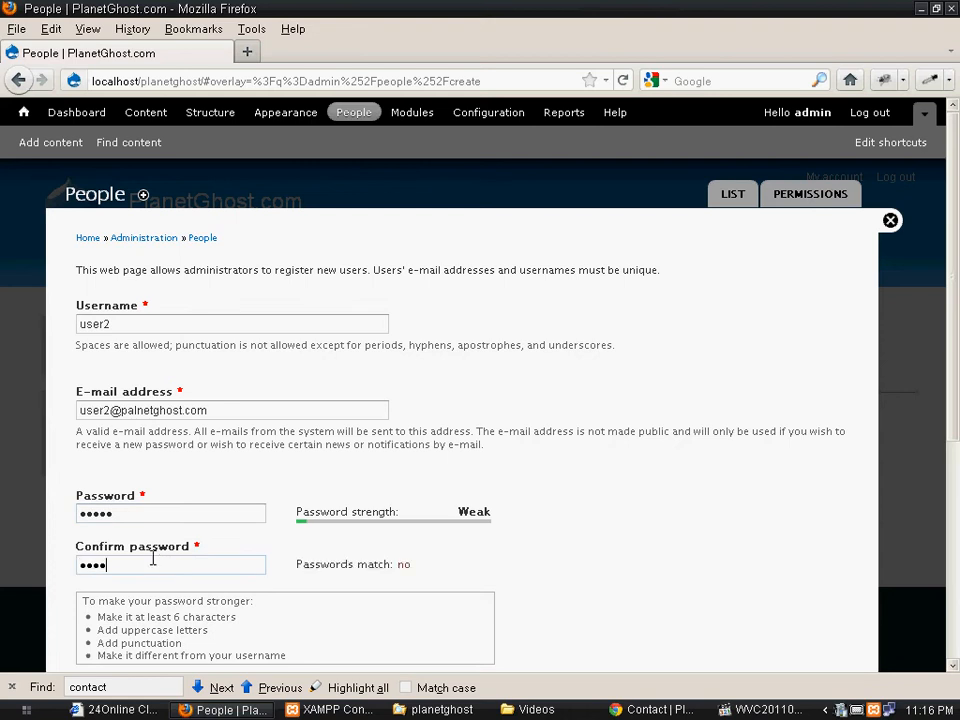
- Tick the Editor role, create the account, and dismiss the save-password prompt
scroll(197, 533, down, 5)
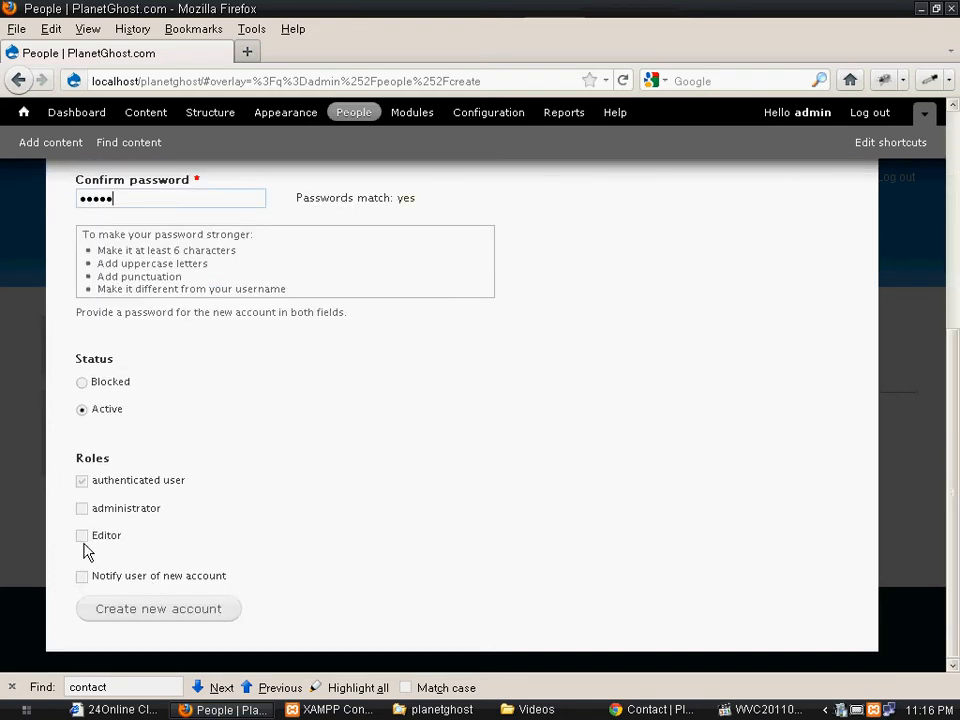
scroll(180, 483, up, 4)
scroll(90, 332, down, 4)
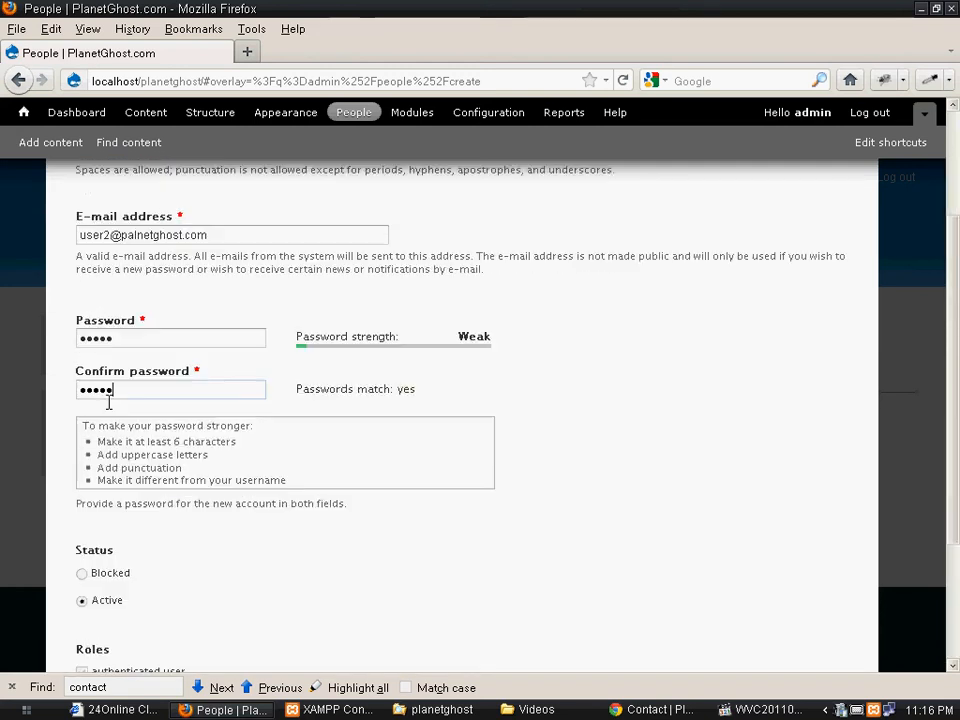
click(82, 537)
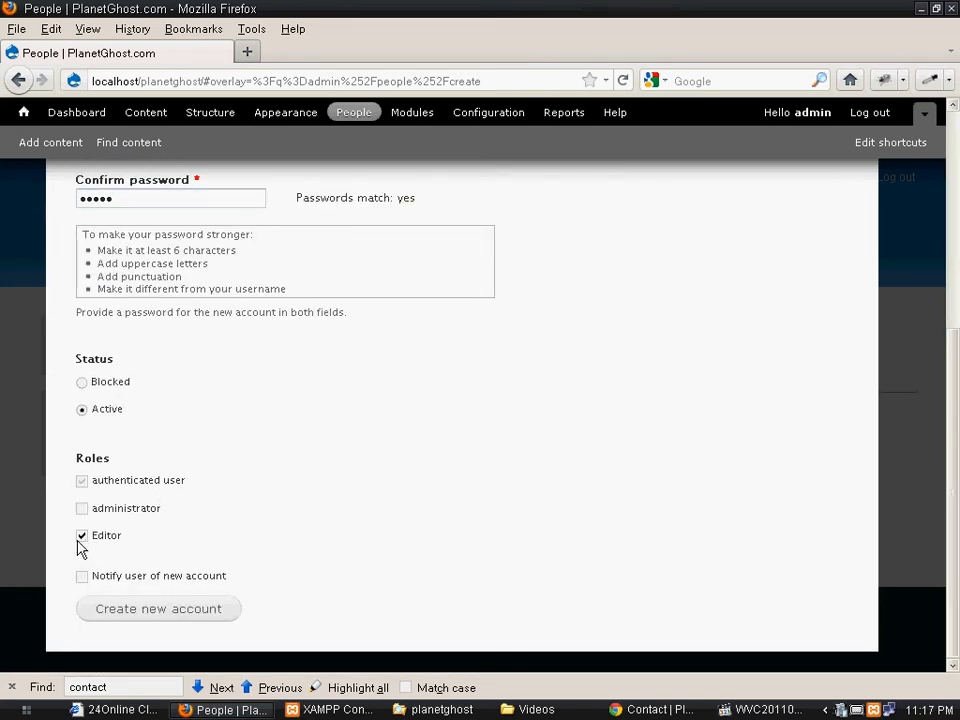
click(128, 613)
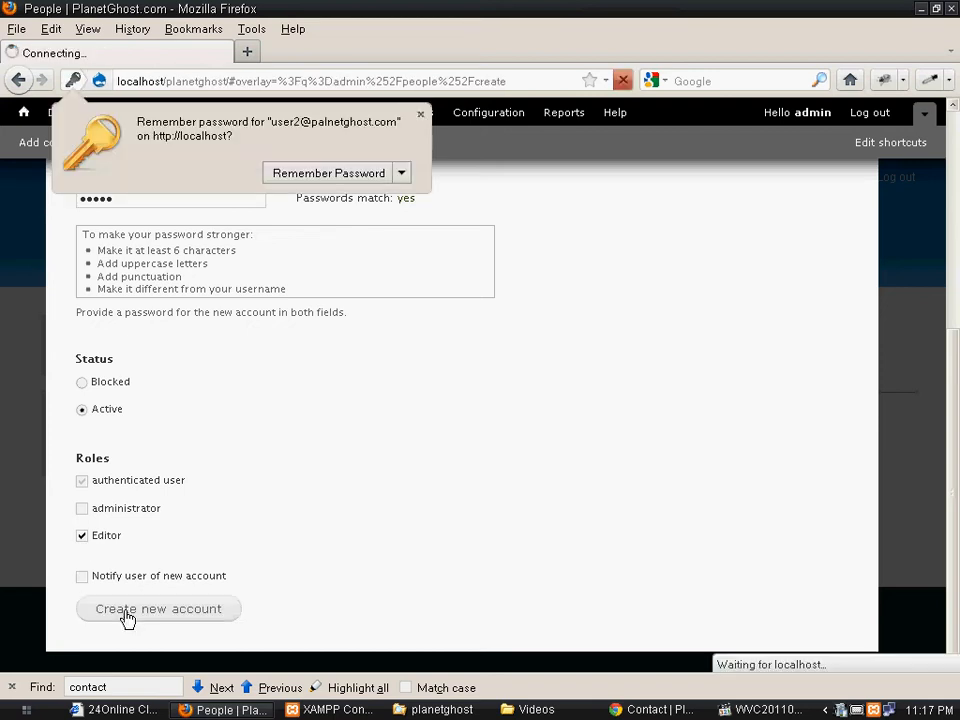
click(420, 118)
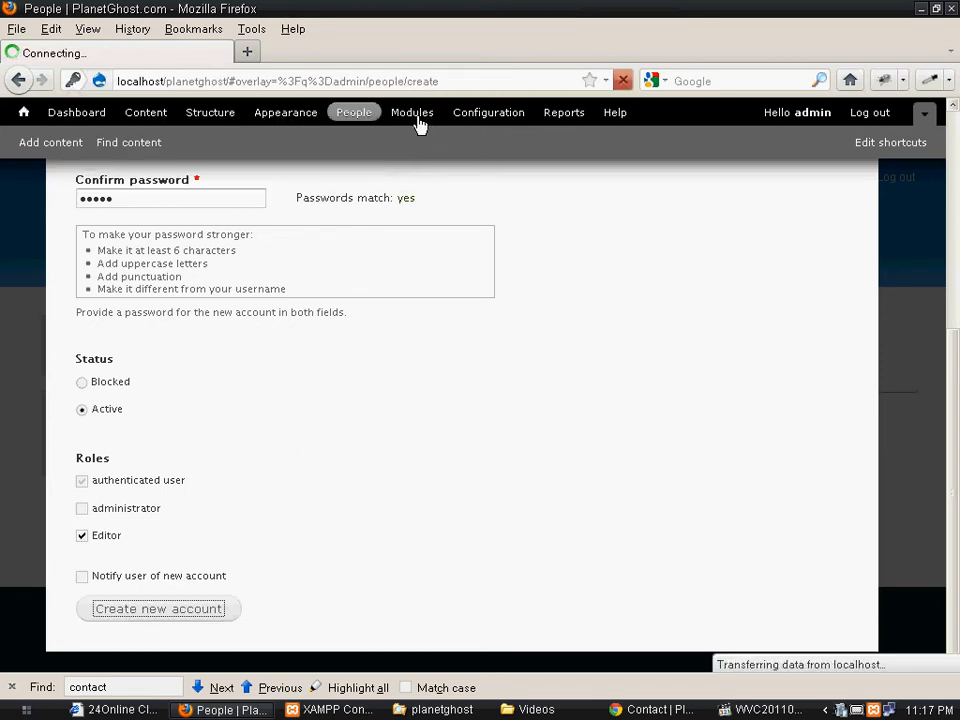
- Launch Opera from the Start menu's All Programs list
scroll(505, 522, down, 2)
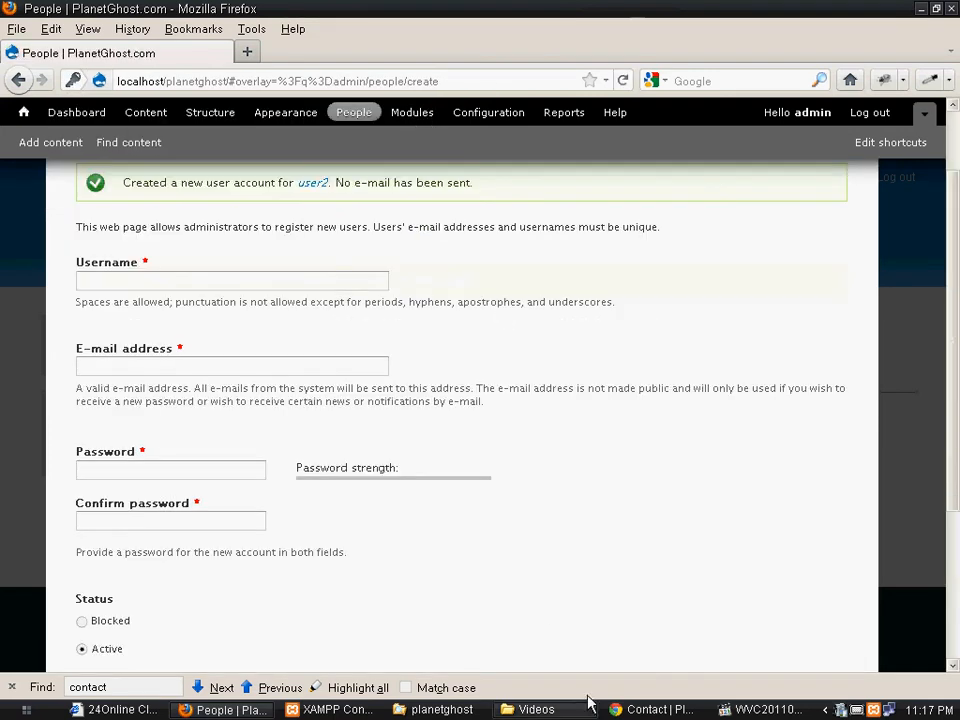
click(10, 712)
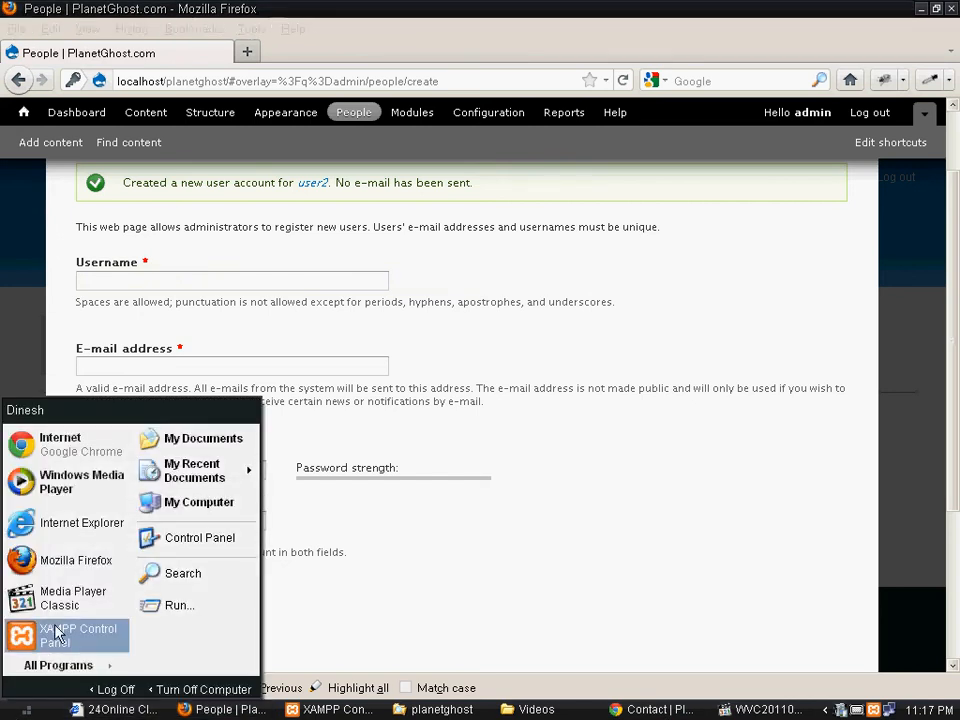
click(45, 678)
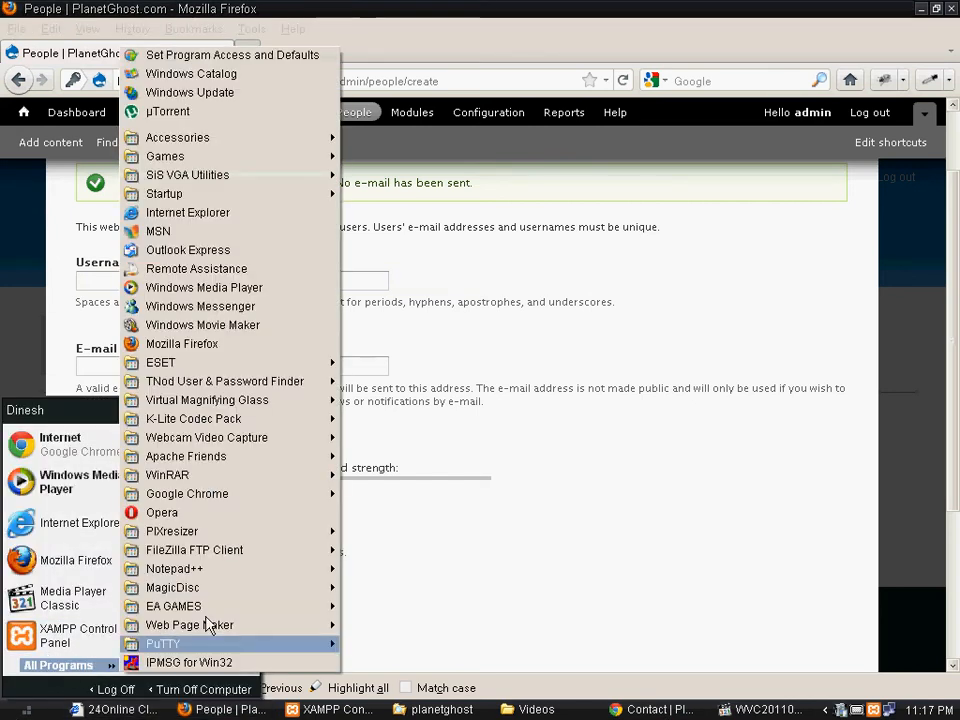
click(224, 512)
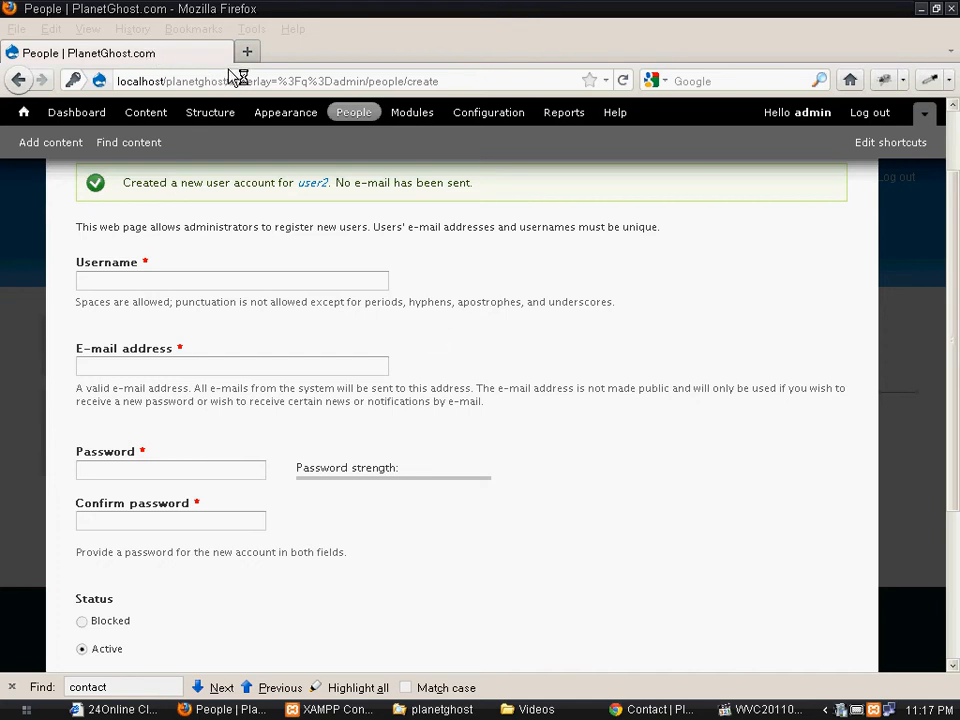
- Copy localhost/planetghost from Firefox's address bar and bring Opera to the front
drag(228, 85, 118, 85)
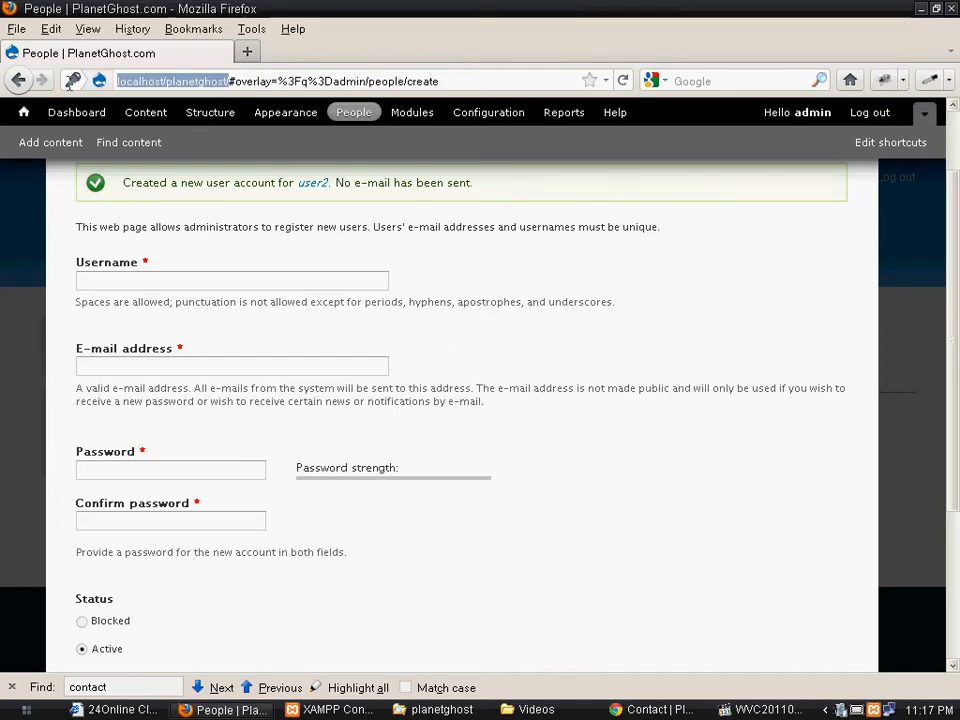
right_click(121, 88)
click(155, 144)
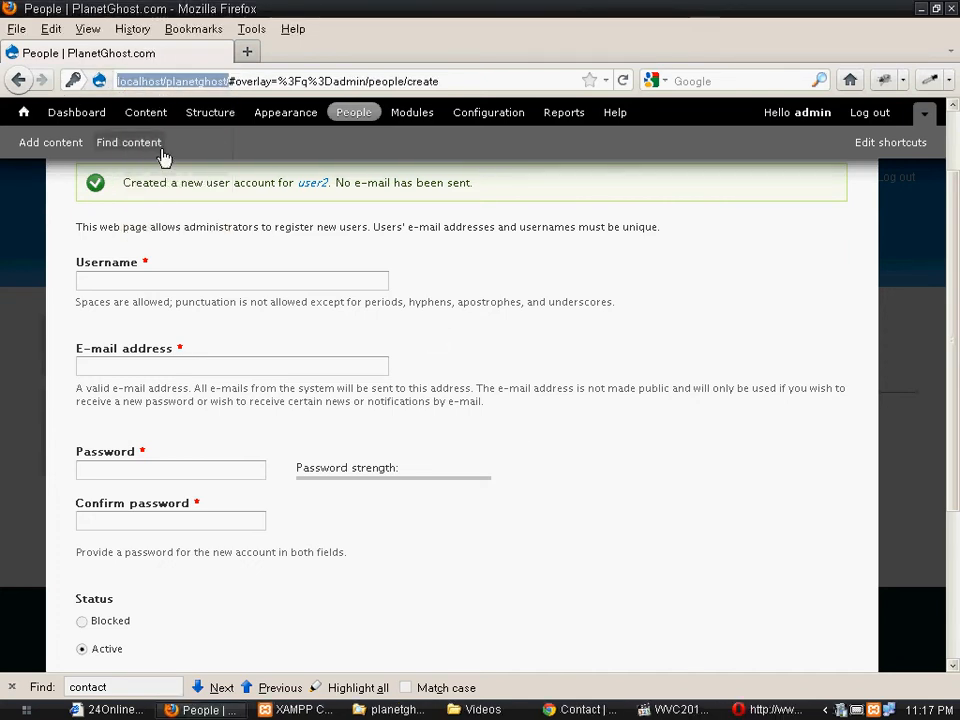
click(765, 716)
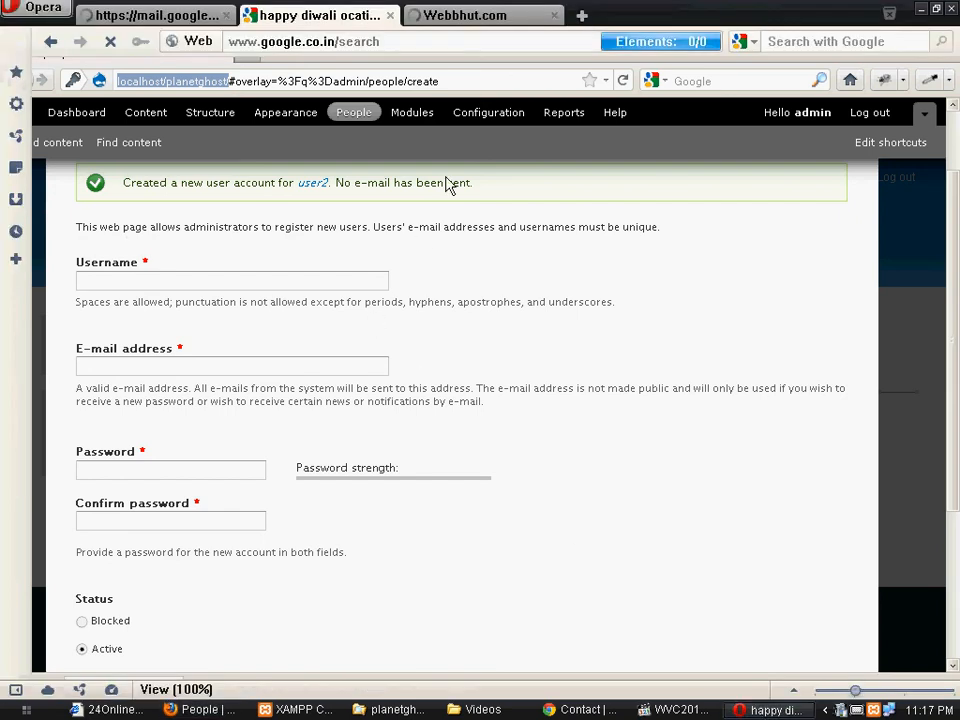
- Load the pasted site address in a new Opera tab and close the other tabs
click(578, 15)
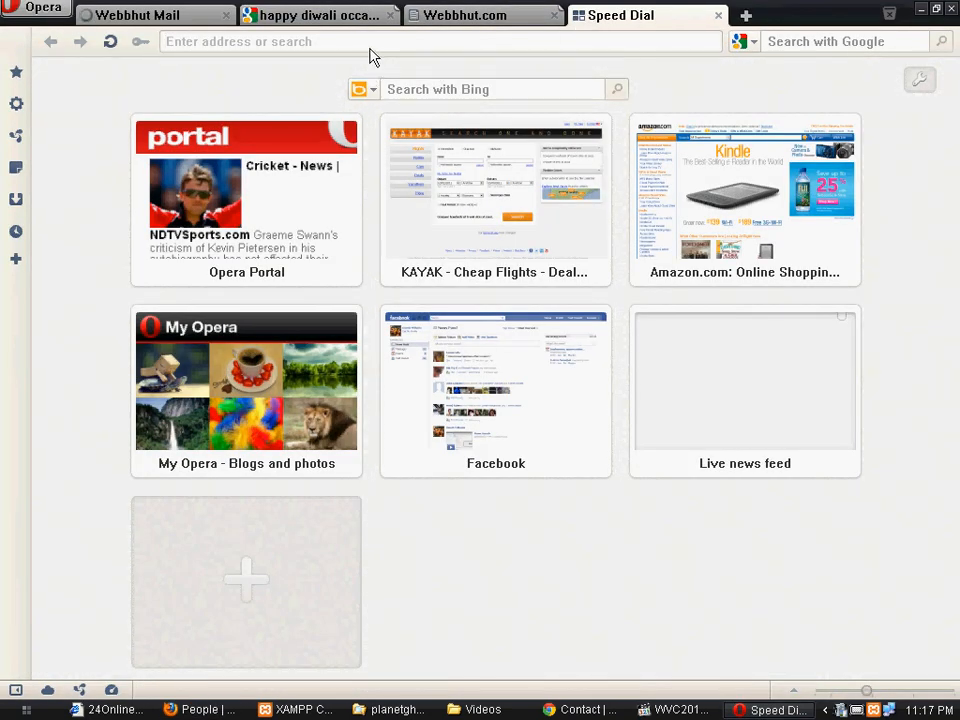
key(ctrl+v)
key(Return)
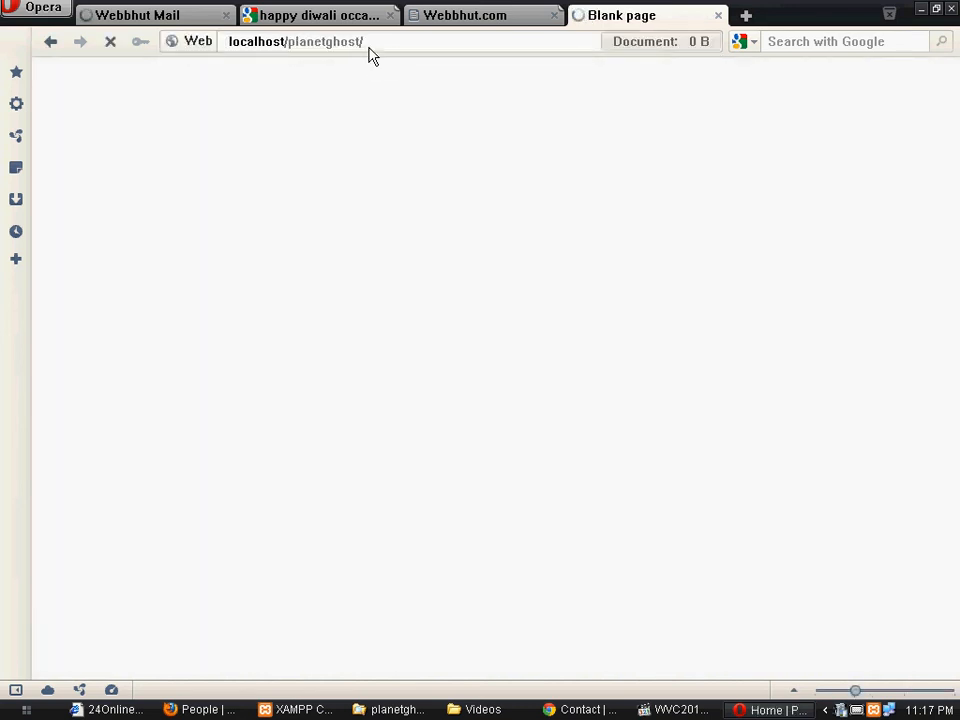
middle_click(133, 20)
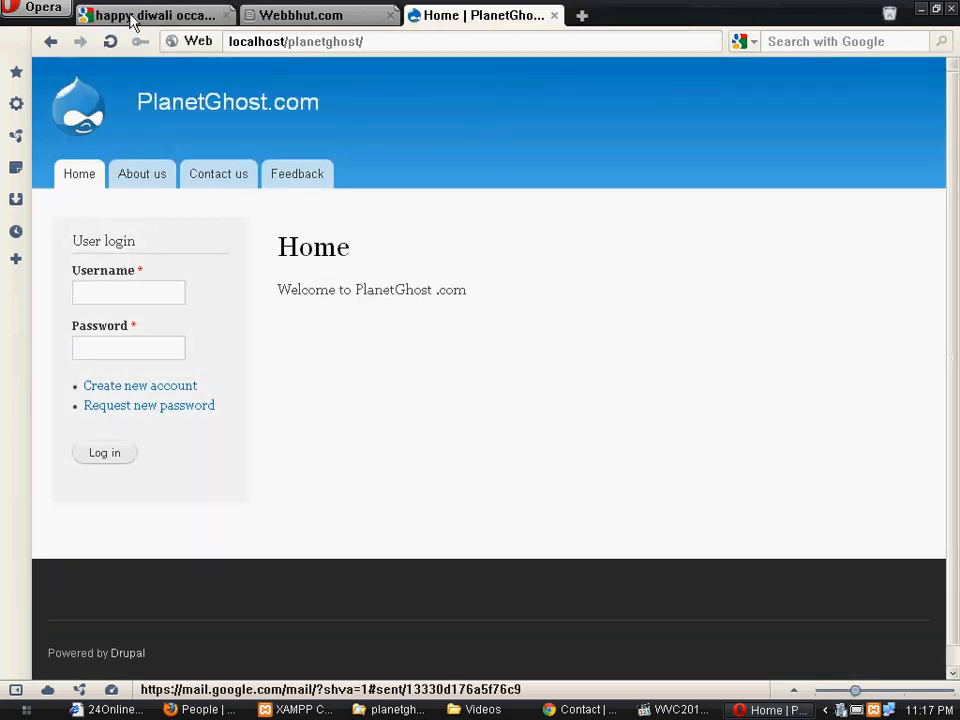
middle_click(133, 20)
middle_click(133, 20)
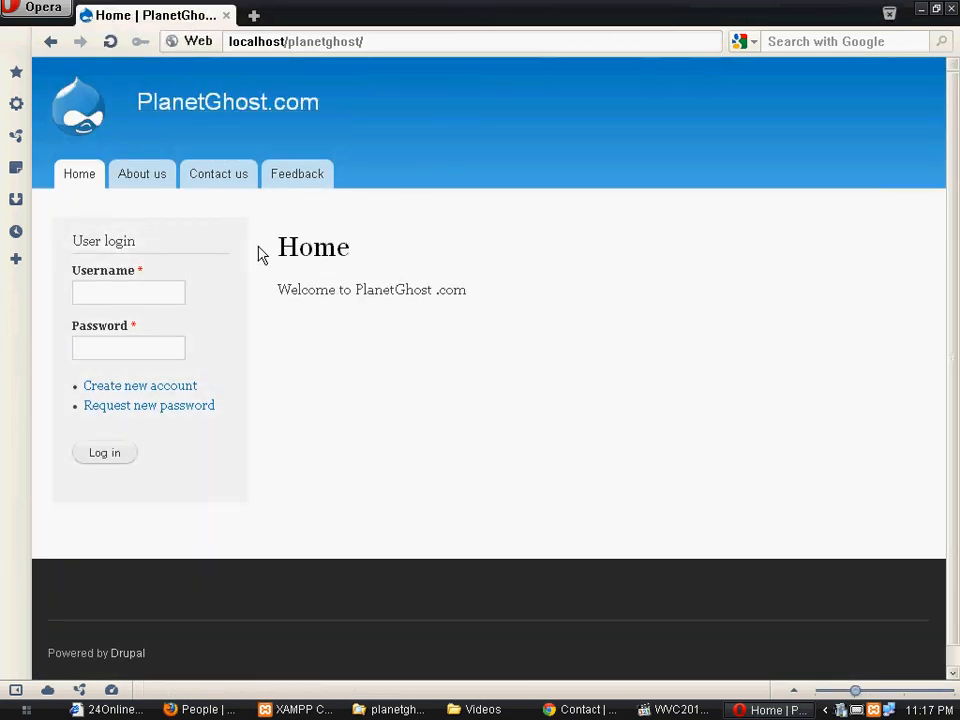
- Log in as user2 with the account password in the User login block
click(136, 289)
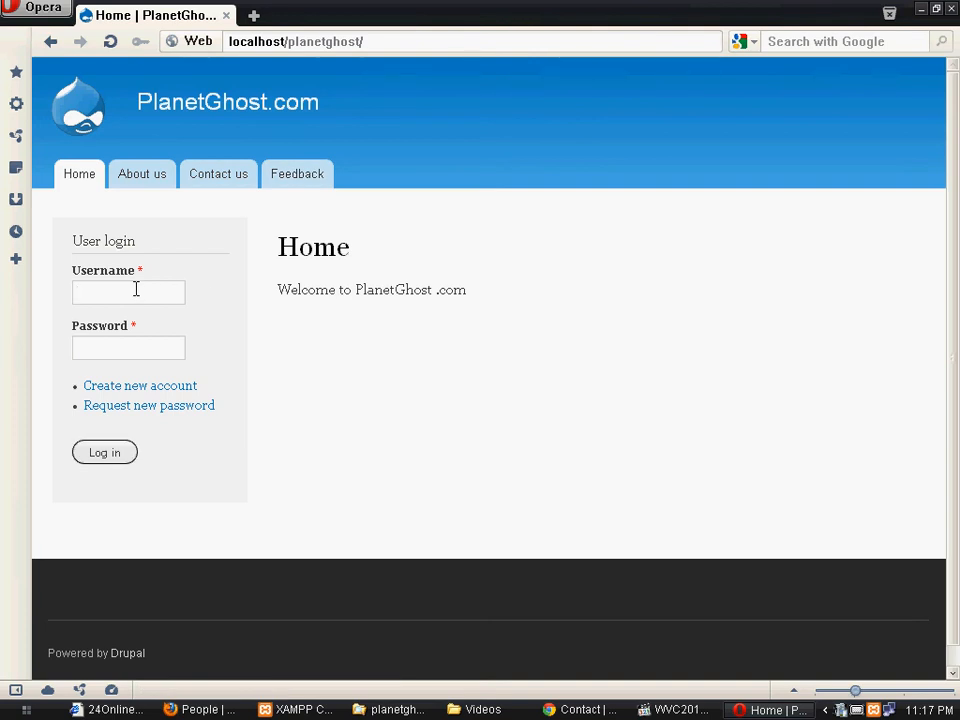
text(user2)
key(Tab)
key(Return)
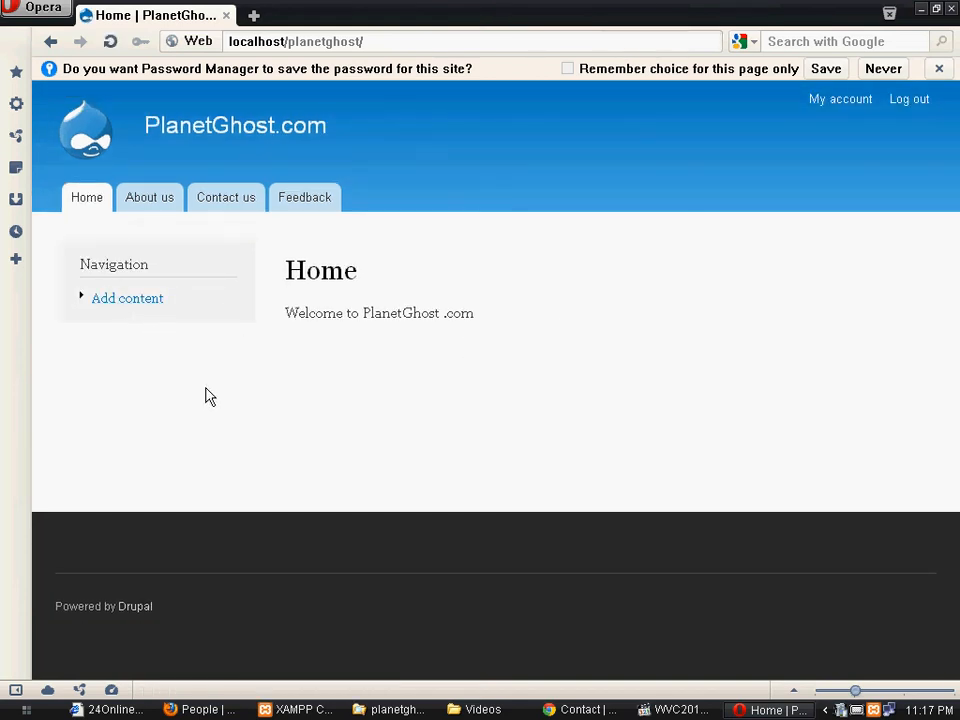
key(alt+Tab)
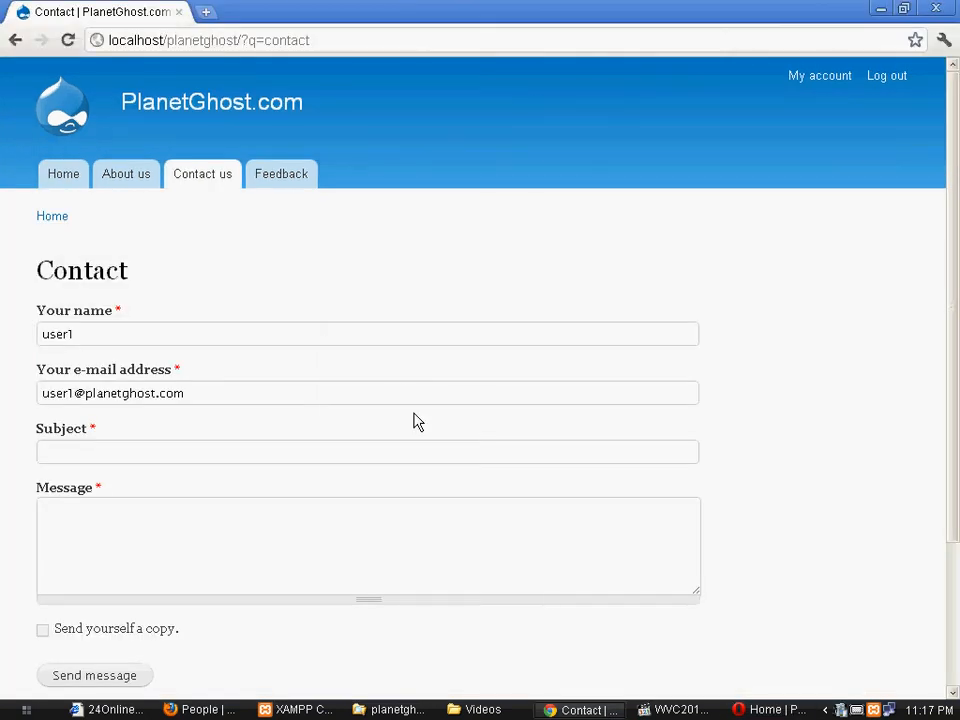
- Load the site home page via the Drupal logo, then switch back to Opera
click(72, 124)
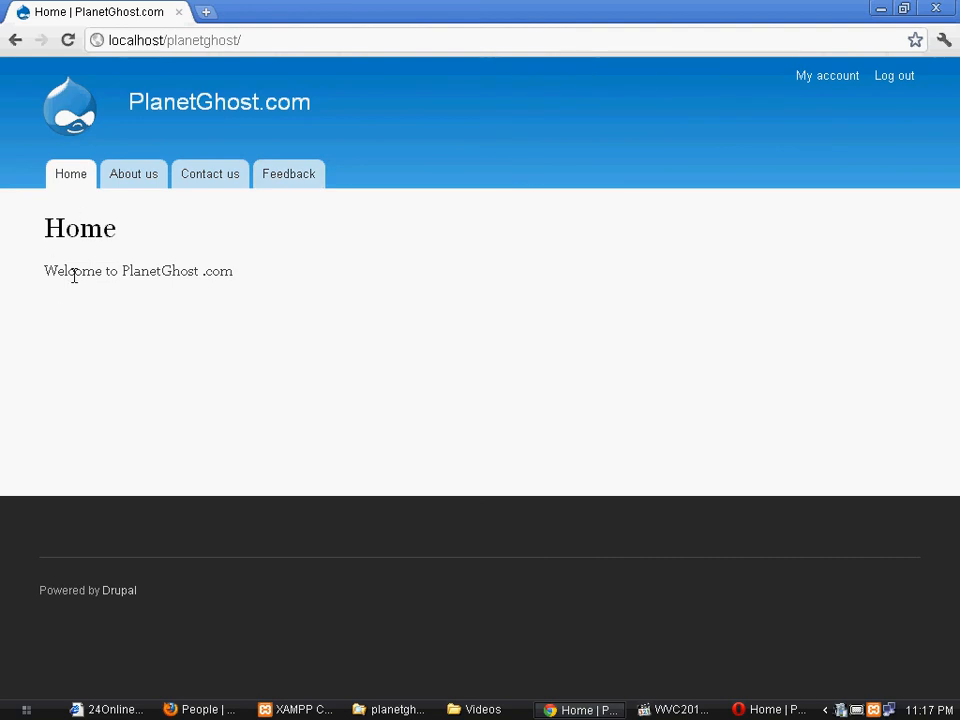
key(alt+Tab)
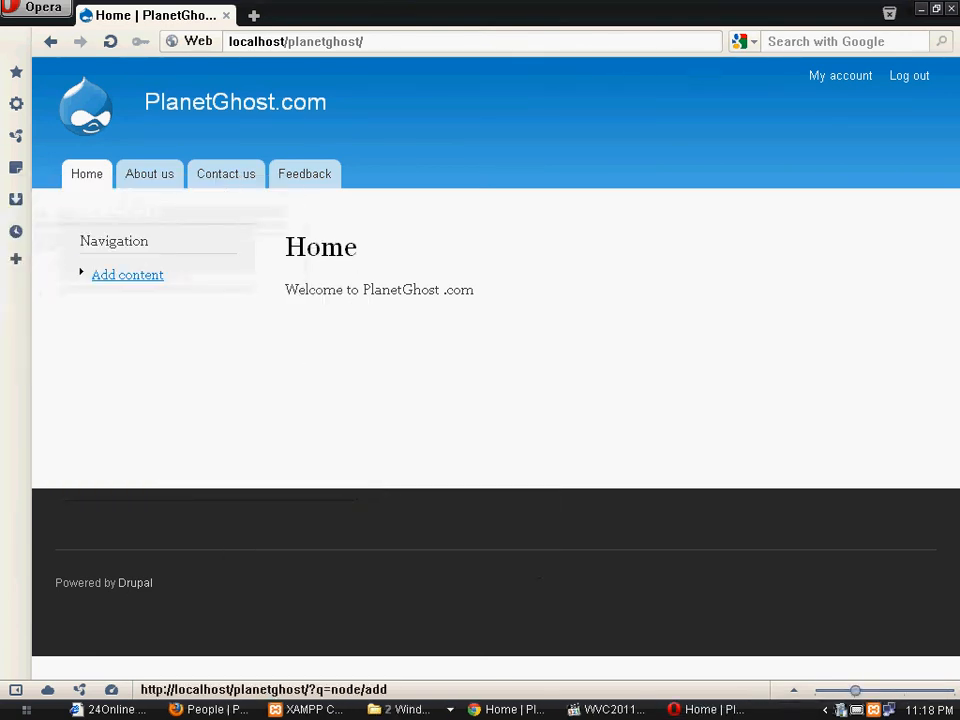
- Open the Create Article form via Add content and move into the Body field
click(127, 274)
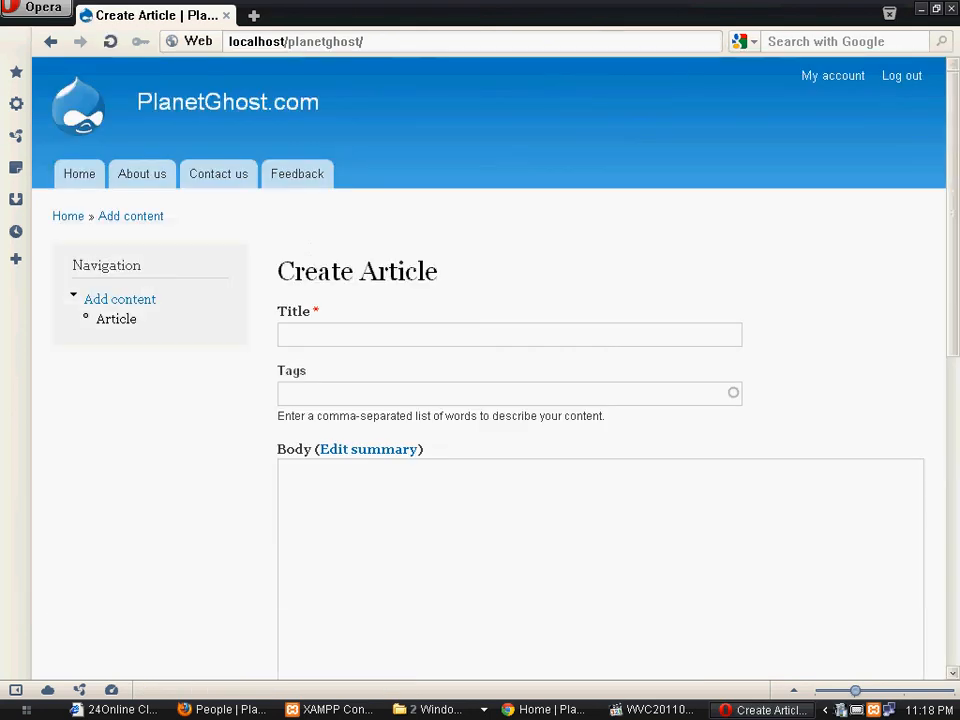
scroll(600, 400, down, 2)
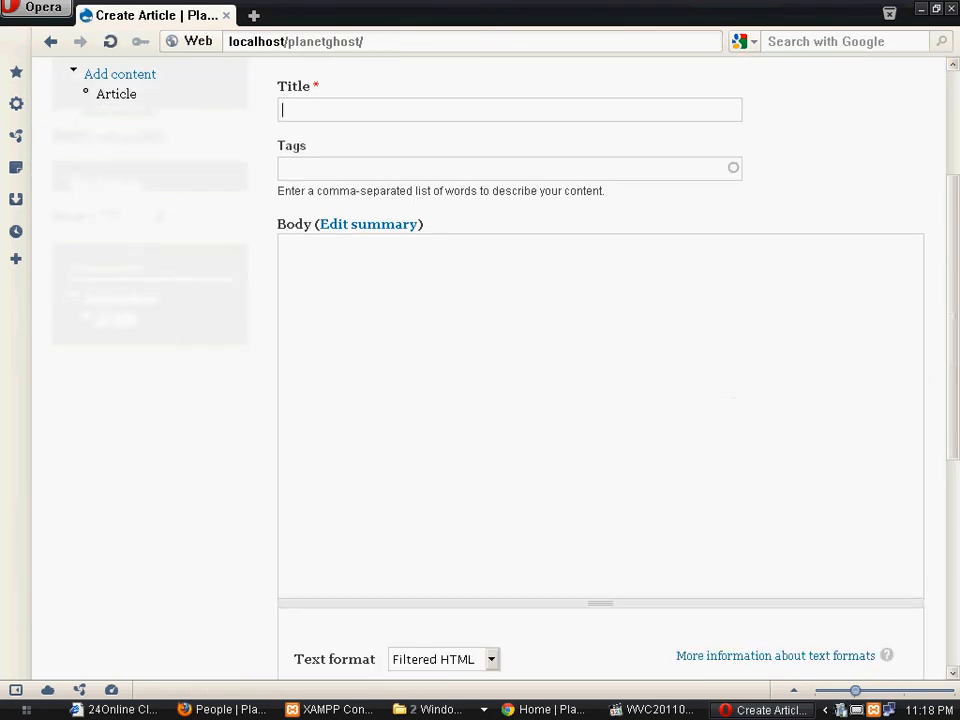
scroll(600, 400, down, 2)
scroll(600, 400, up, 4)
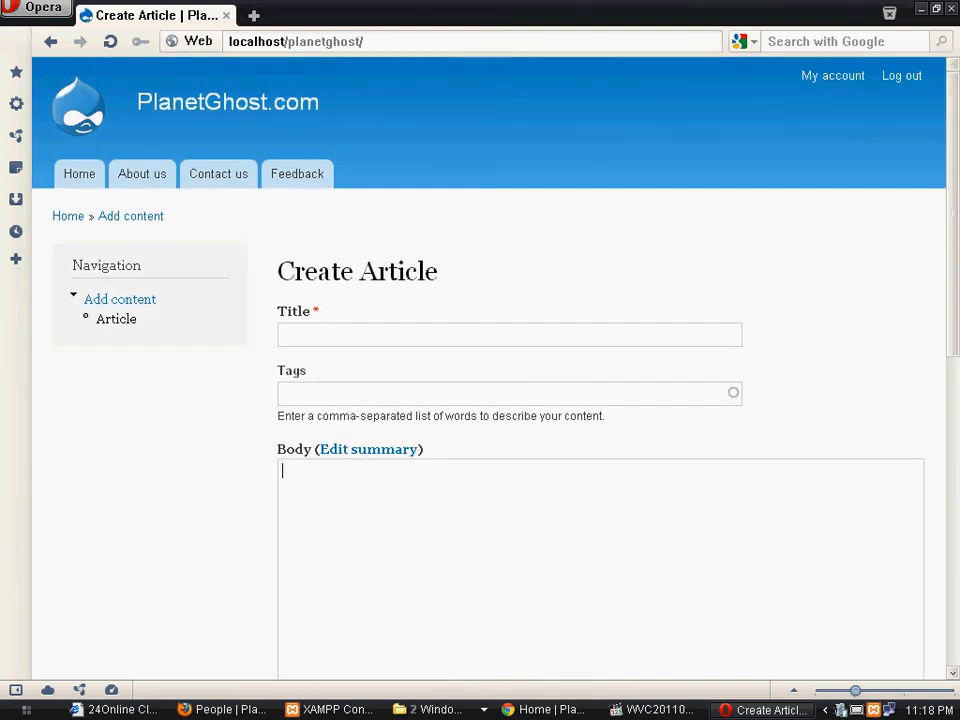
scroll(377, 540, down, 6)
scroll(377, 540, up, 4)
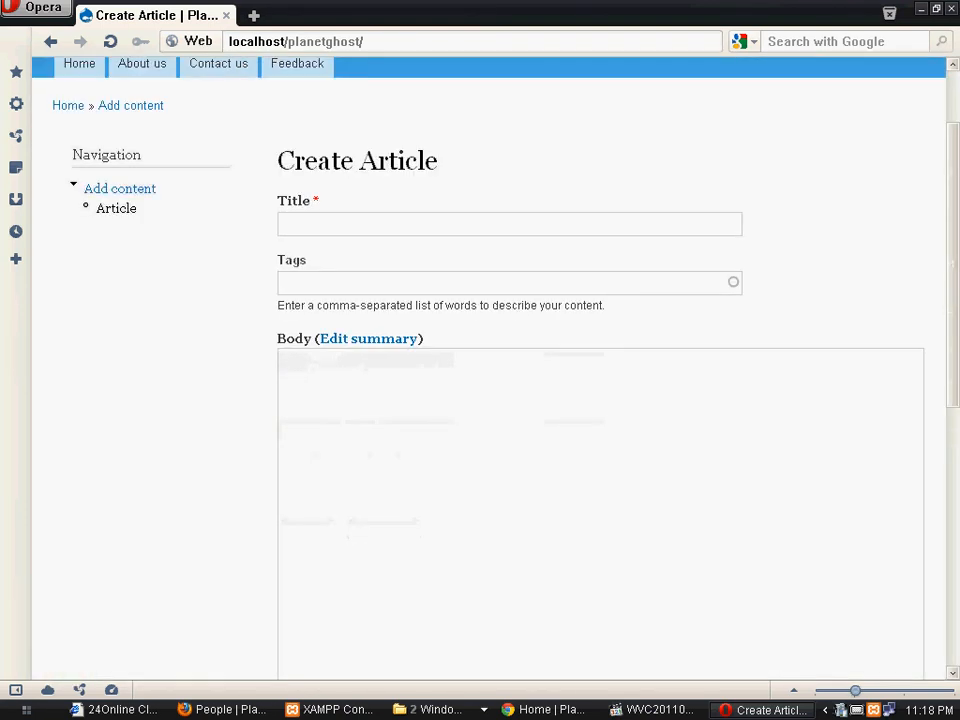
scroll(600, 400, up, 2)
key(alt+Tab)
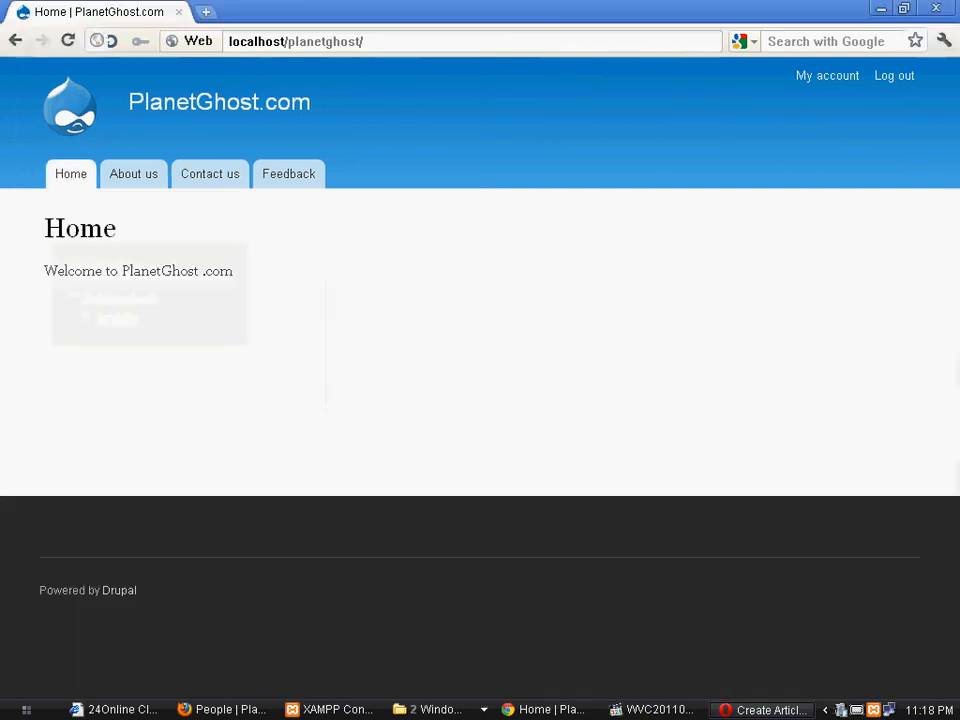
key(alt+Tab)
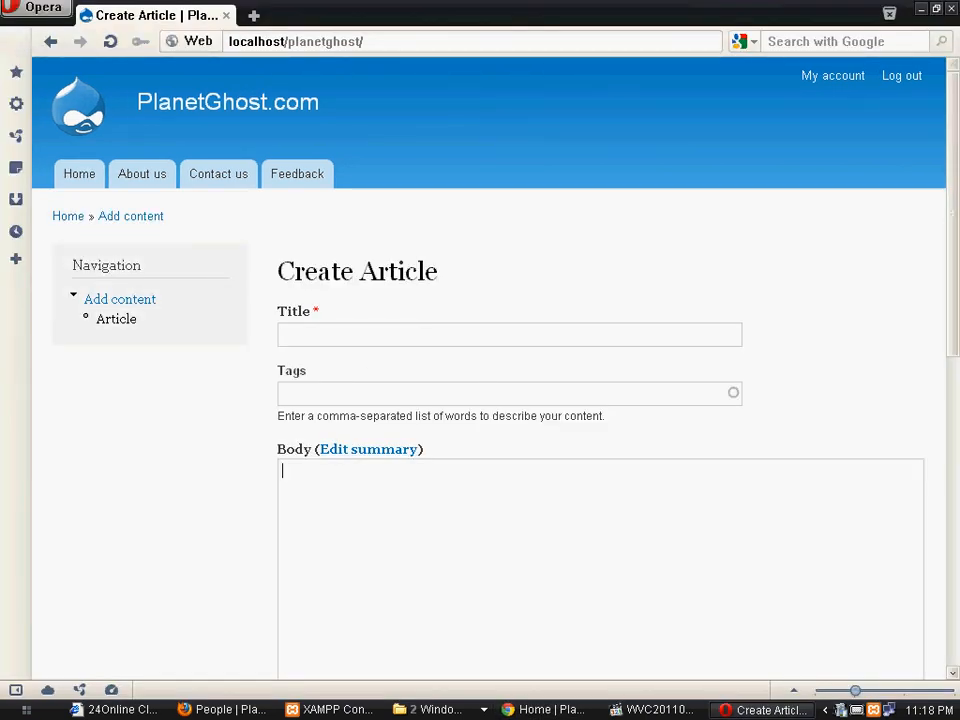
key(Tab)
- In Firefox, open the People list and select user1, the user with no role
key(alt+Tab)
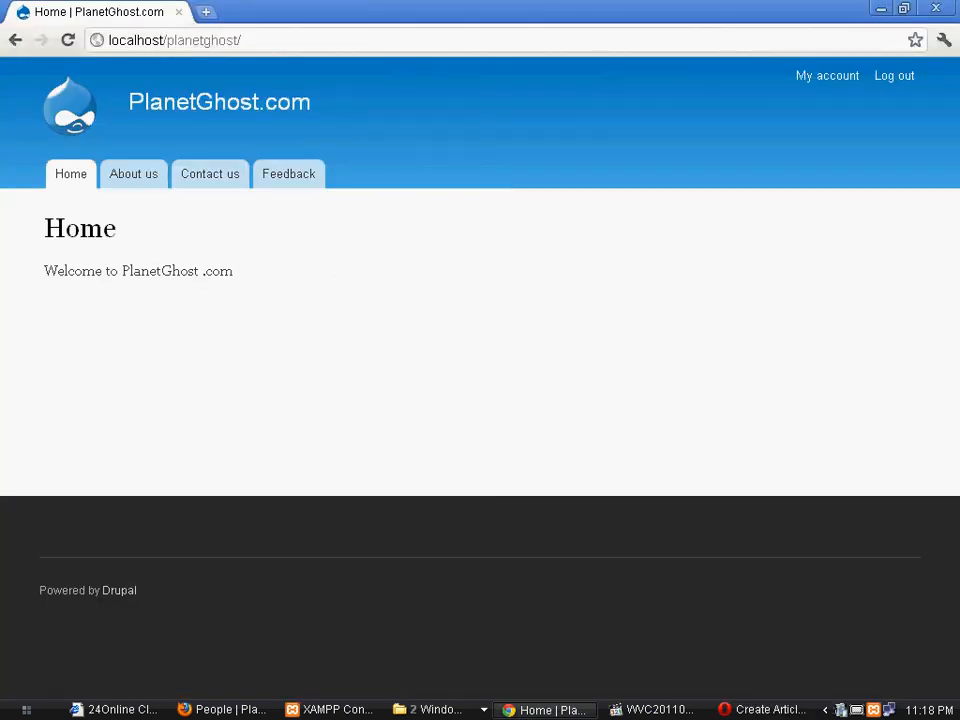
key(alt+Tab)
key(alt+Tab)
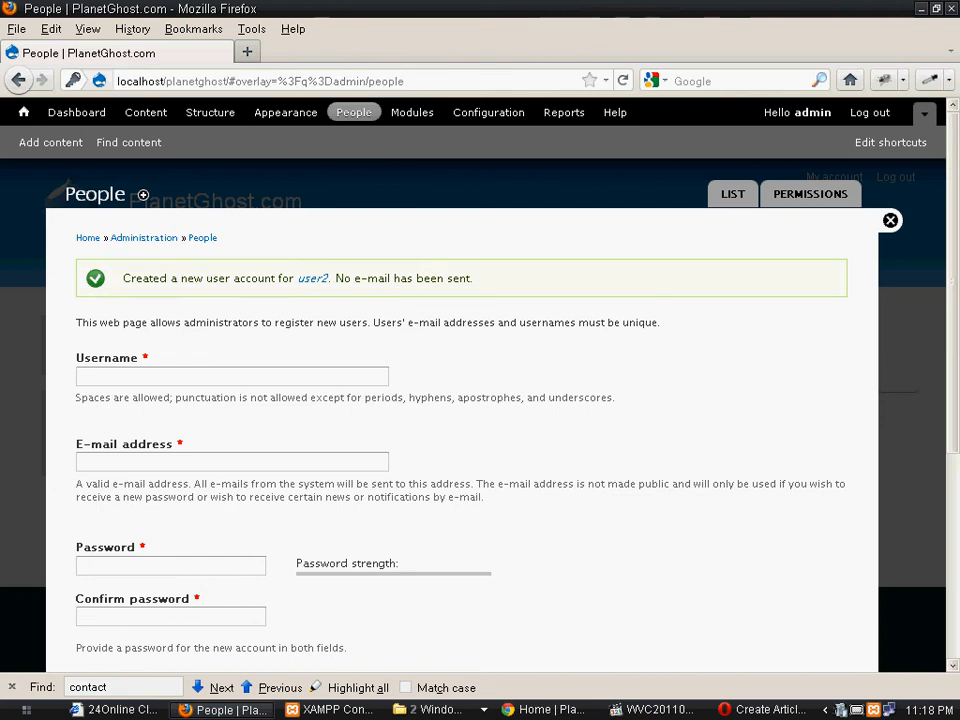
click(355, 113)
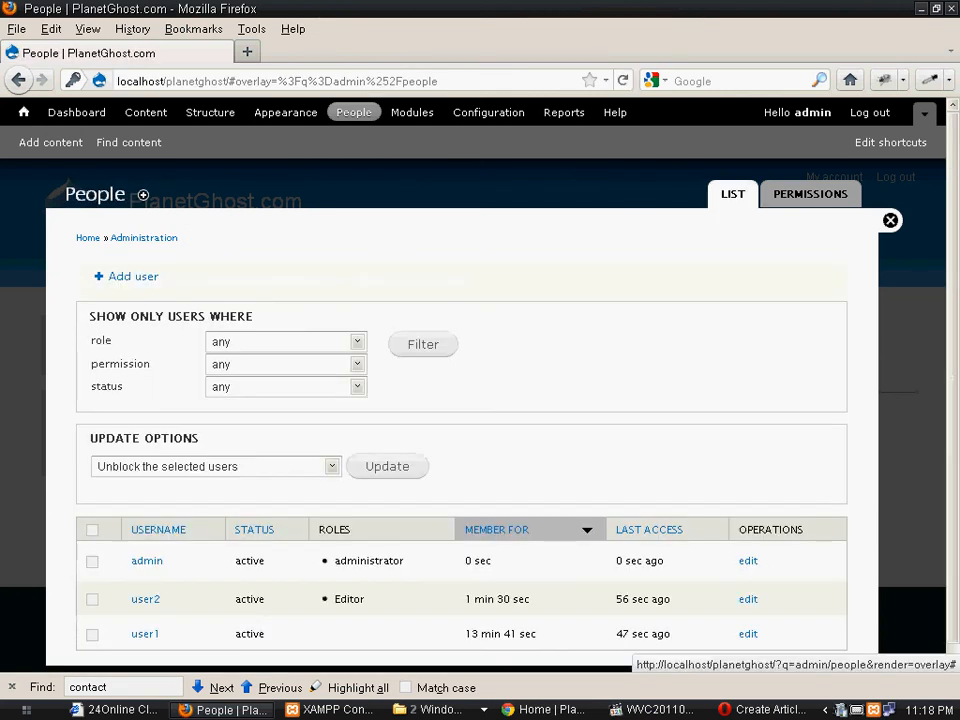
scroll(255, 529, down, 2)
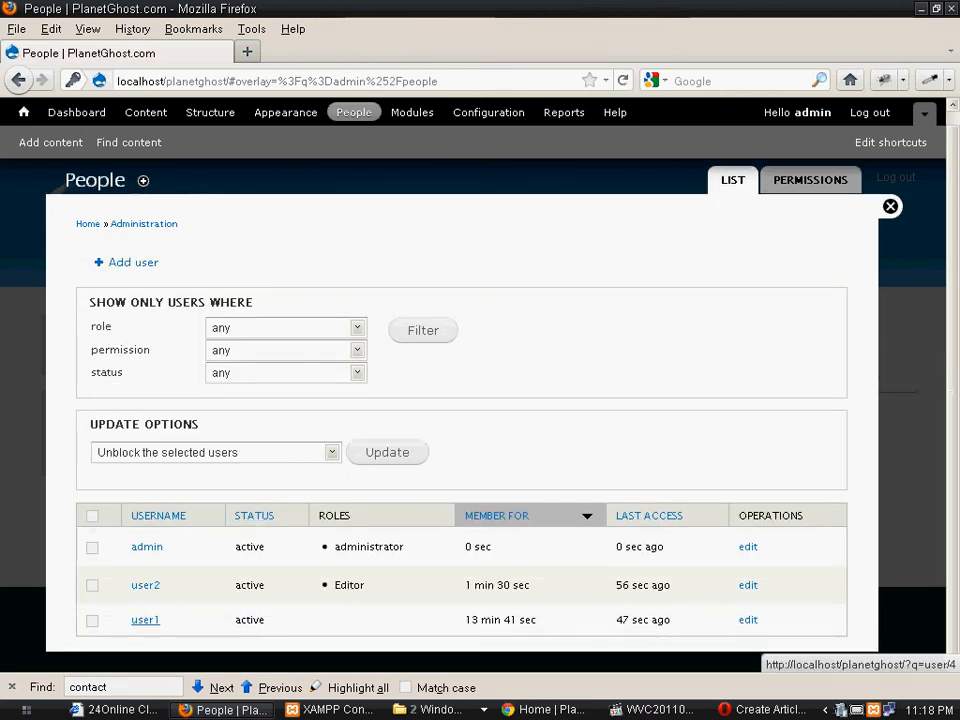
click(145, 620)
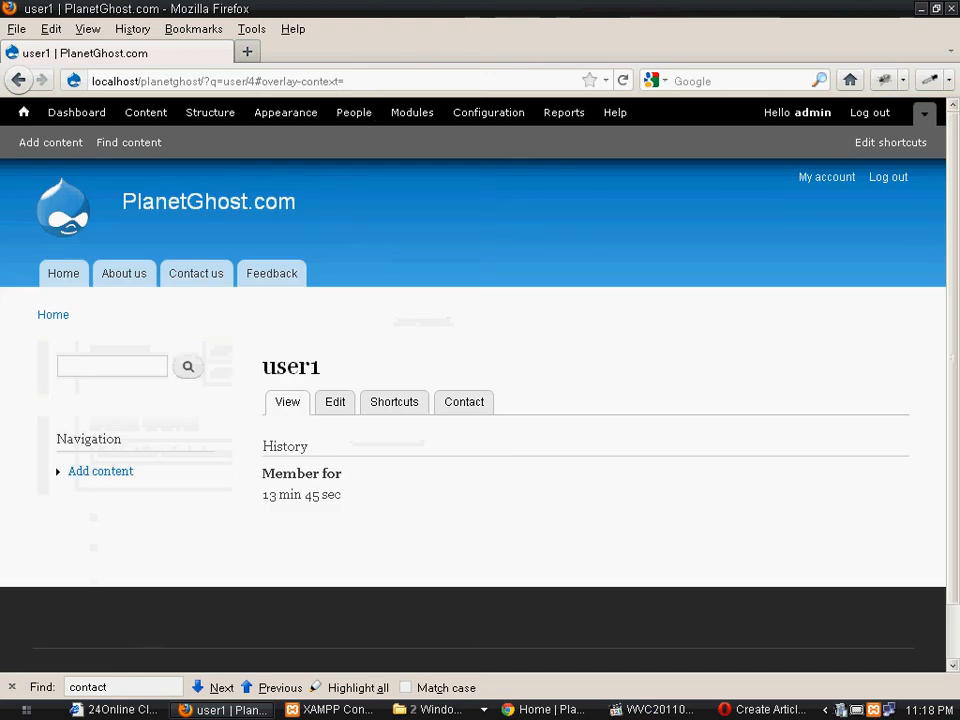
click(335, 402)
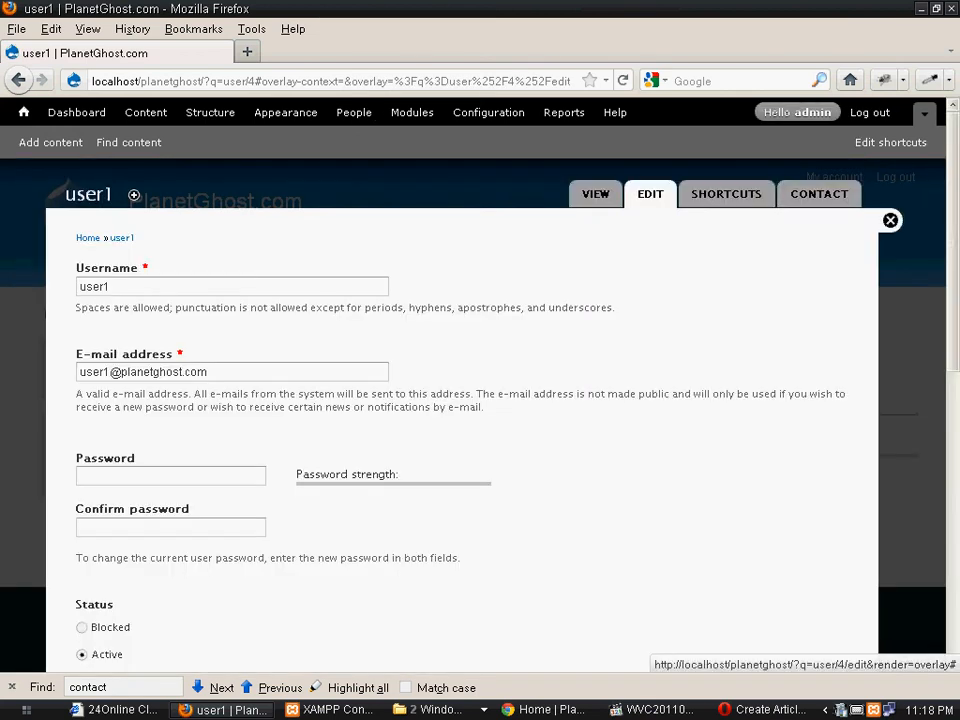
scroll(460, 400, down, 10)
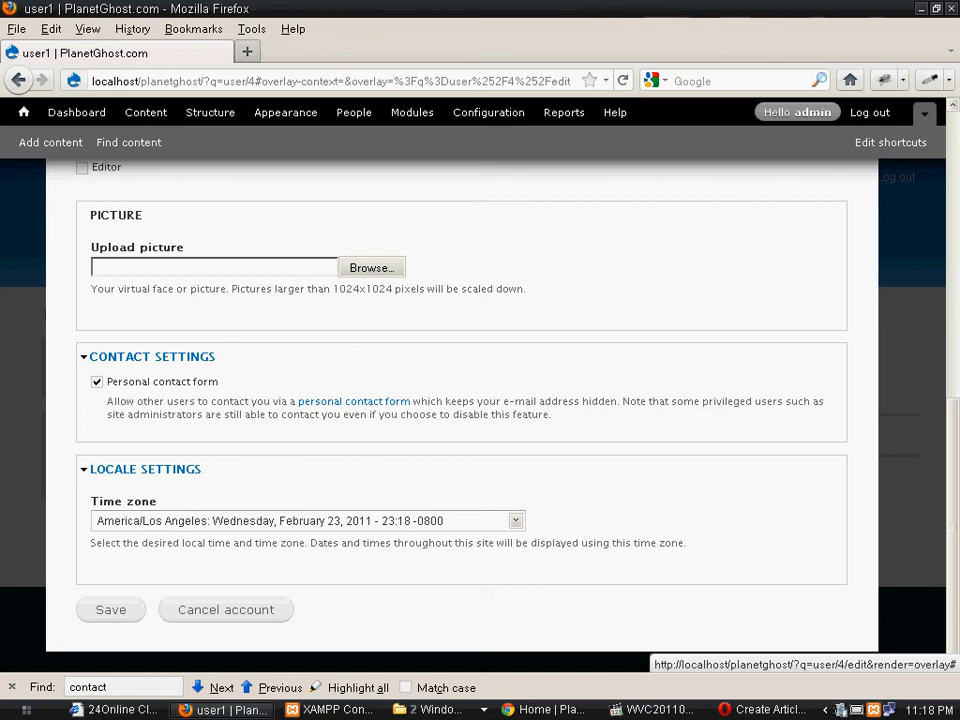
scroll(460, 400, up, 5)
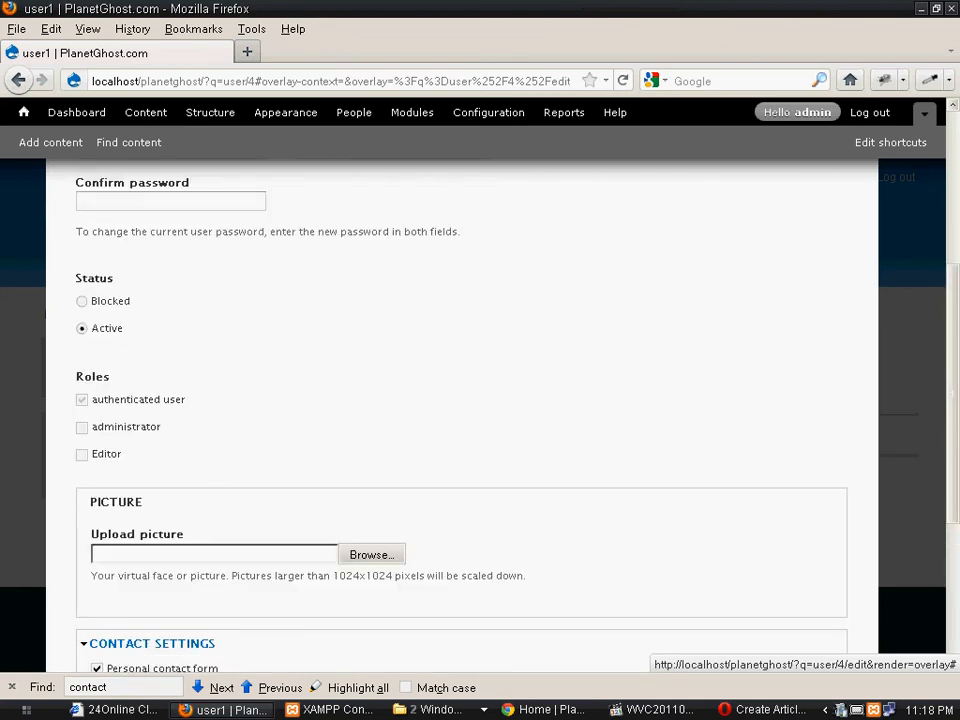
scroll(460, 400, up, 4)
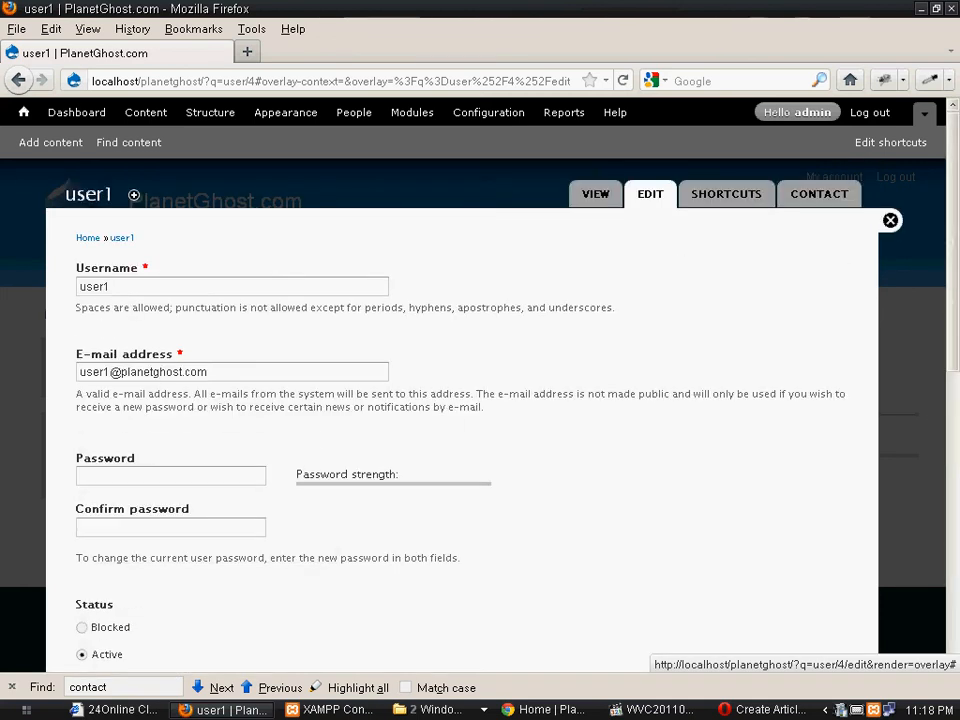
scroll(460, 400, down, 3)
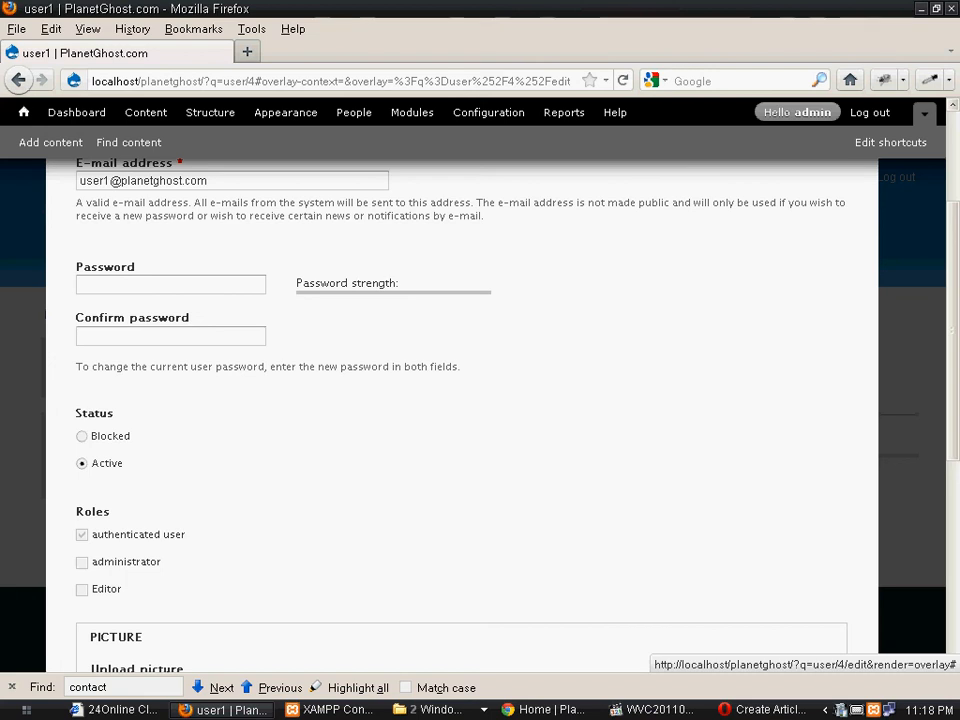
scroll(460, 400, up, 4)
scroll(460, 400, down, 2)
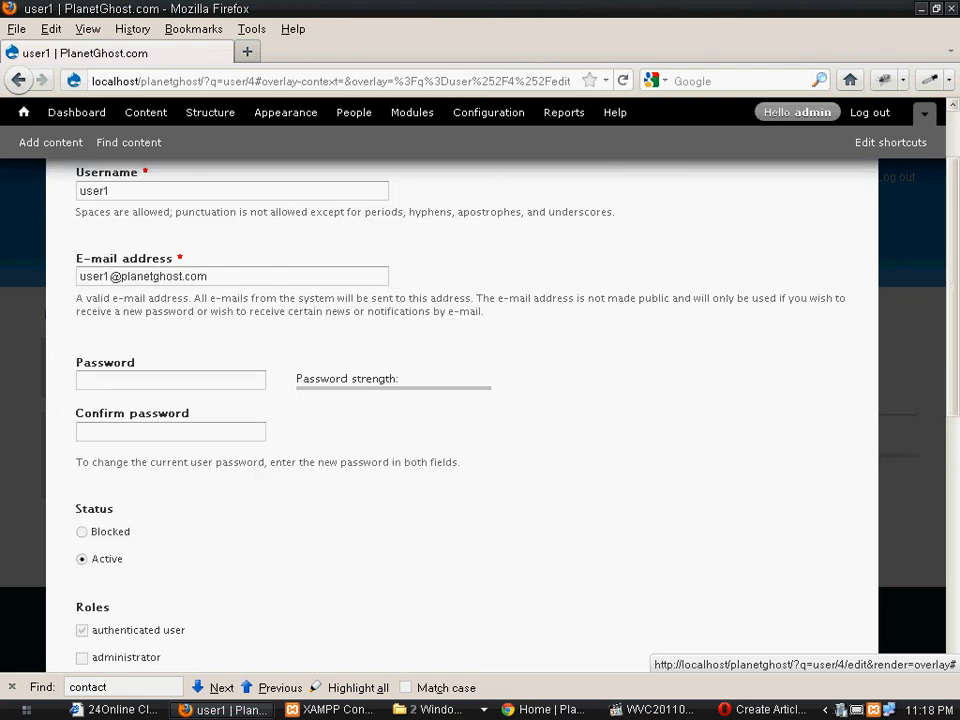
scroll(460, 400, down, 3)
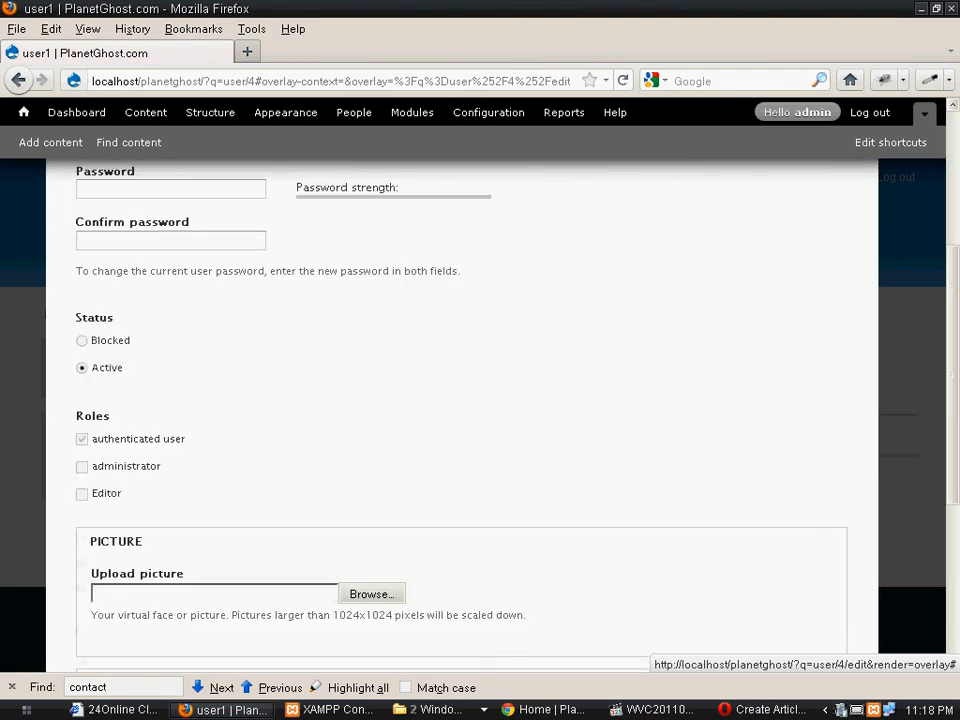
scroll(460, 400, down, 3)
scroll(460, 400, up, 6)
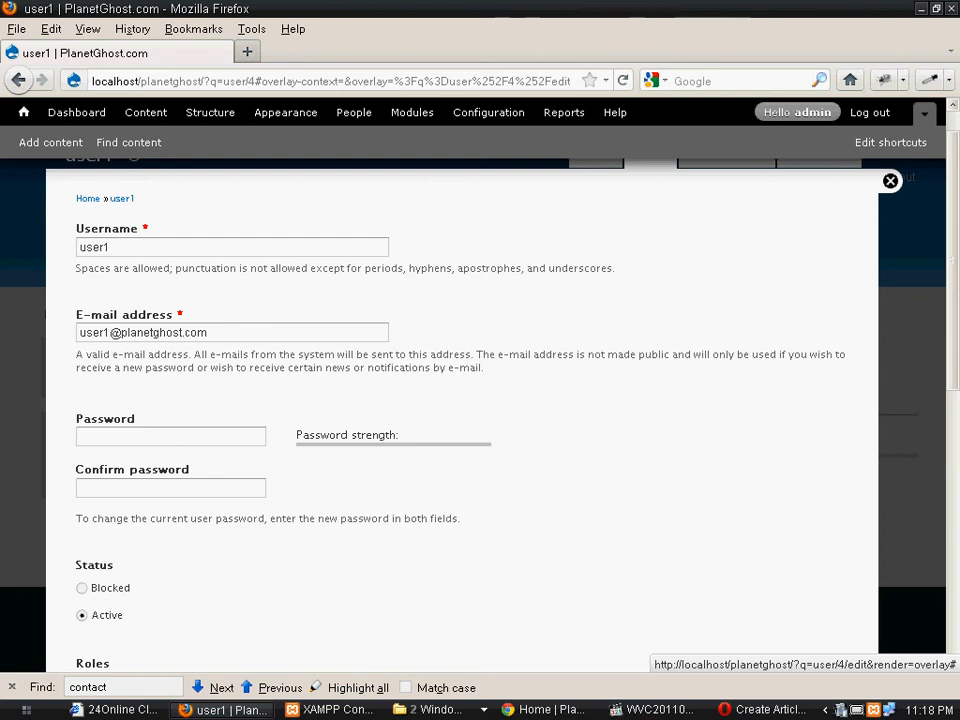
scroll(460, 400, up, 1)
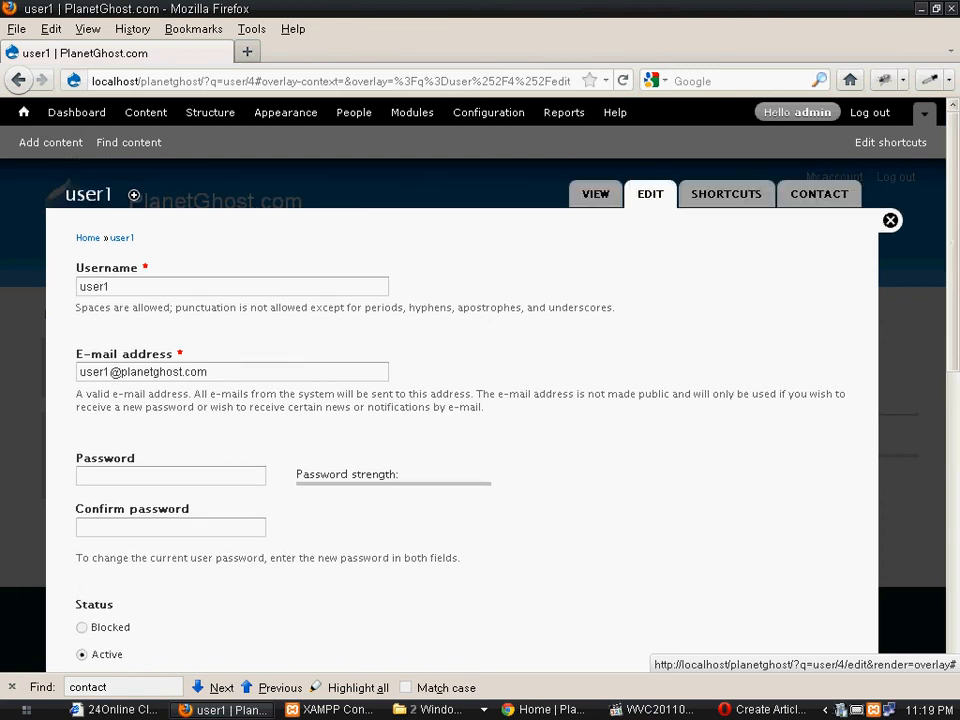
click(890, 220)
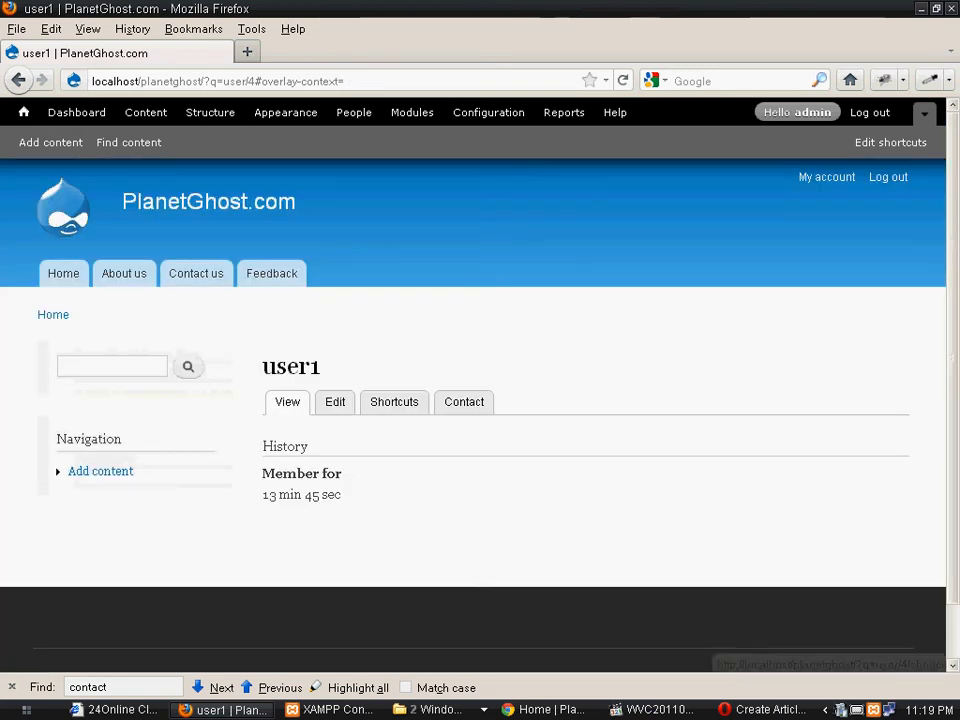
key(alt+Tab)
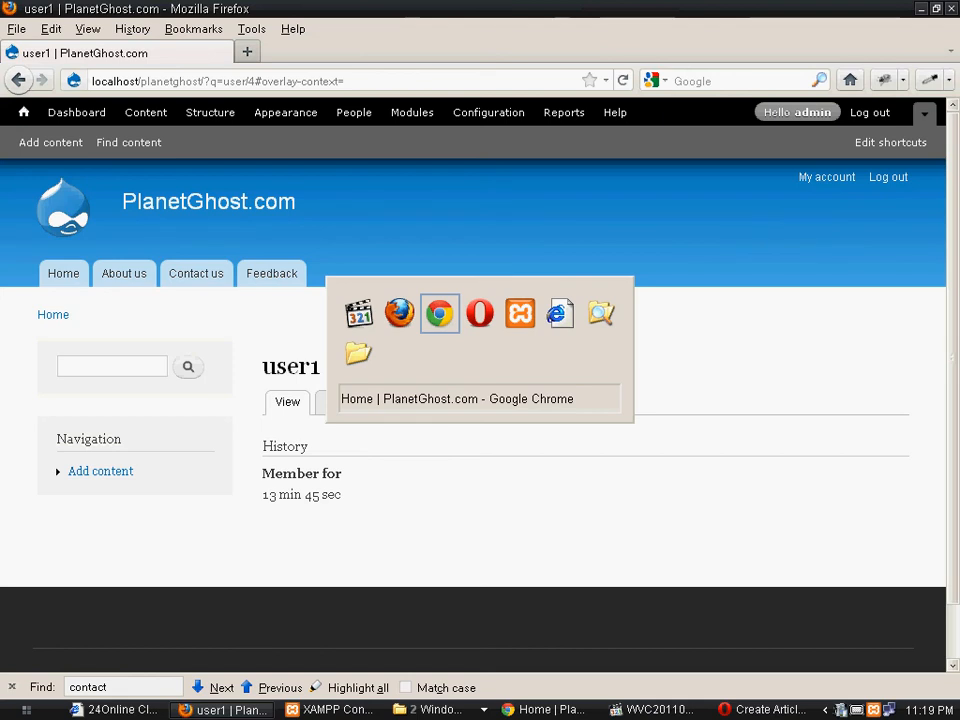
key(alt+Tab)
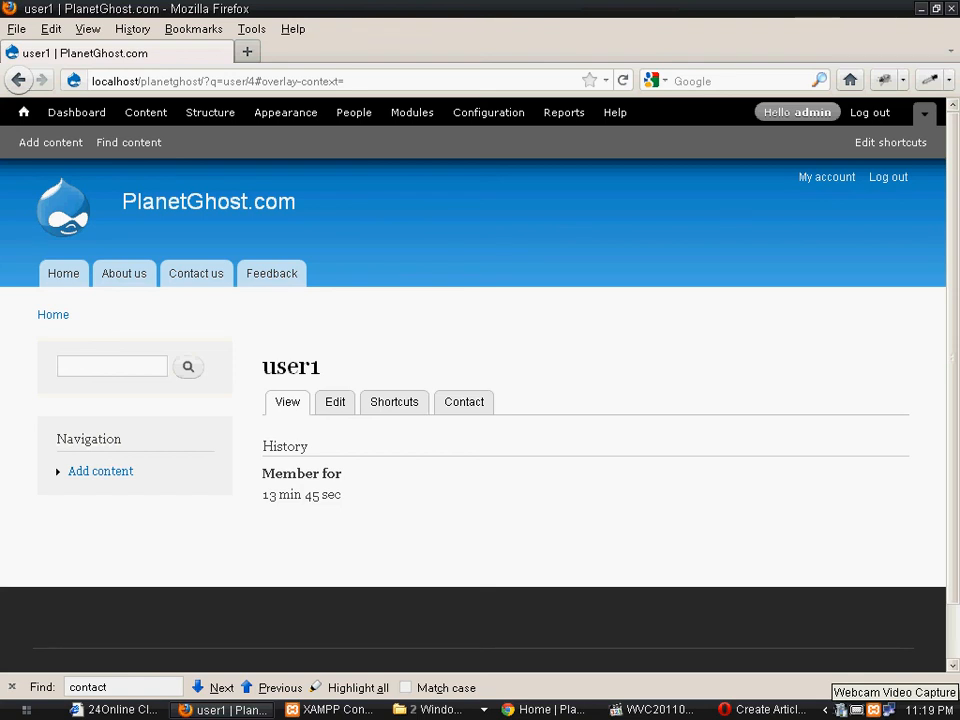
right_click(842, 710)
click(790, 701)
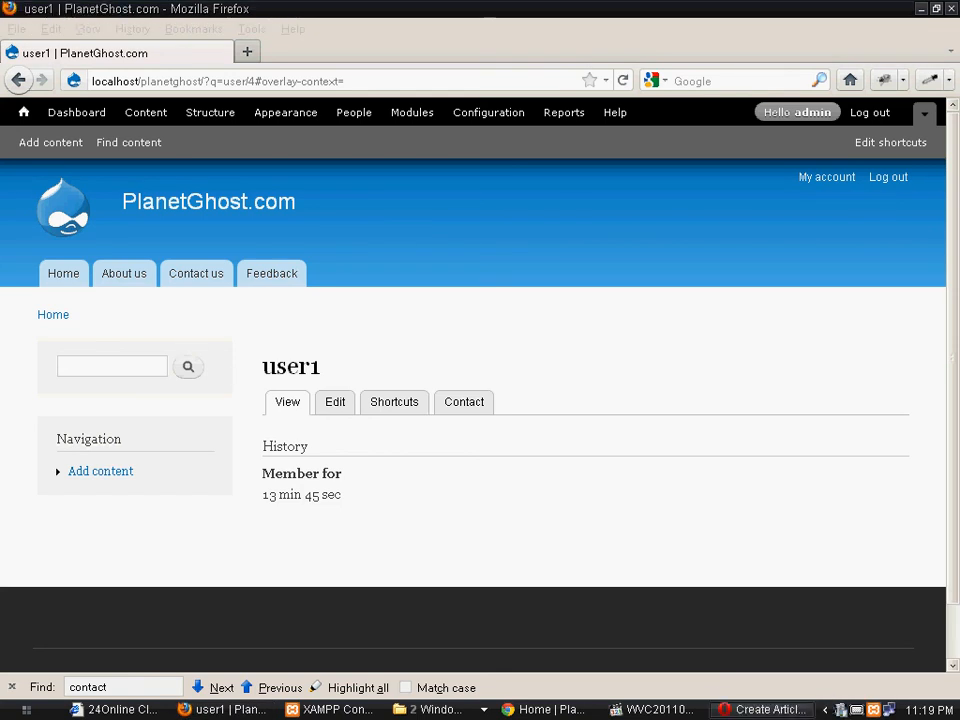